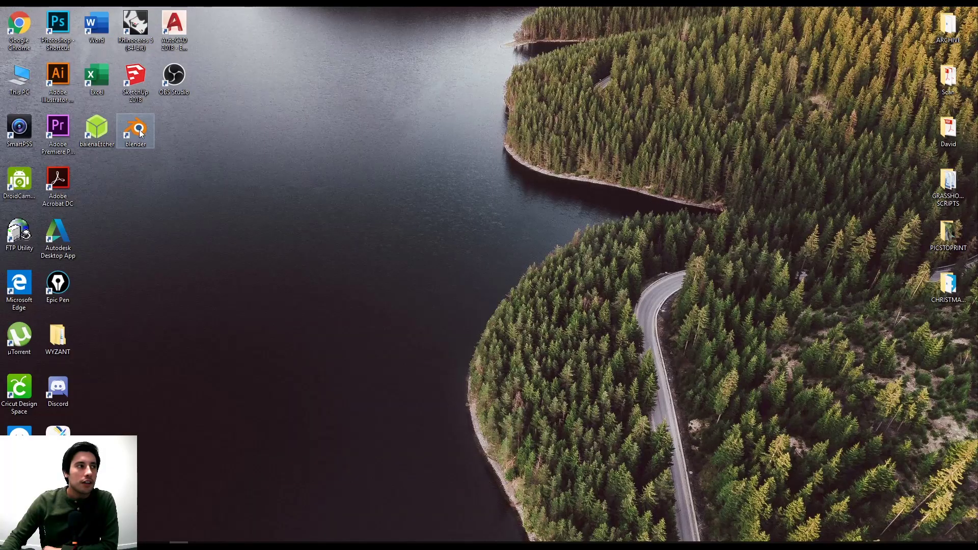
Start Blender, dismiss the splash screen and delete the default cube from the scene.
{"action": "double_click", "coordinate": [140, 134]}
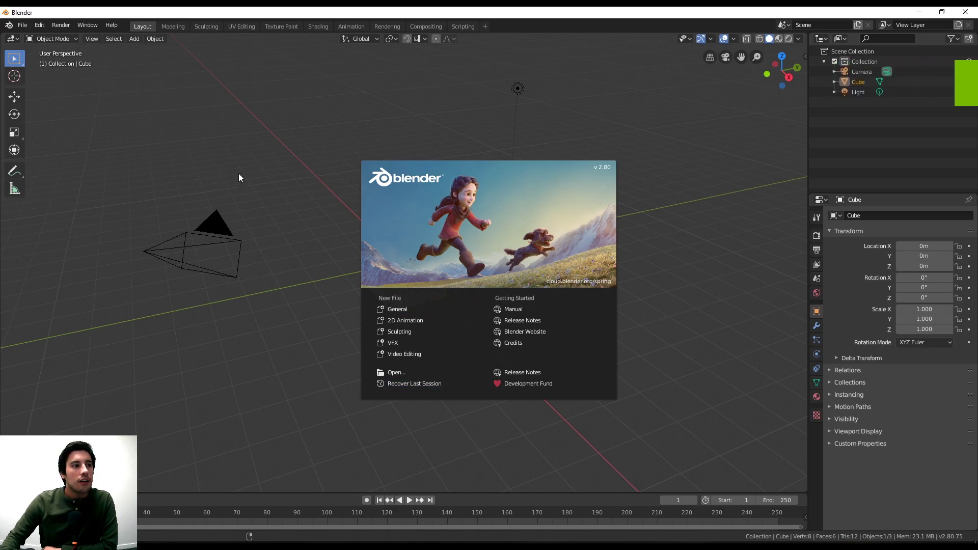
{"action": "left_click", "coordinate": [344, 177]}
{"action": "middle_click_drag", "start_coordinate": [332, 323], "coordinate": [421, 254]}
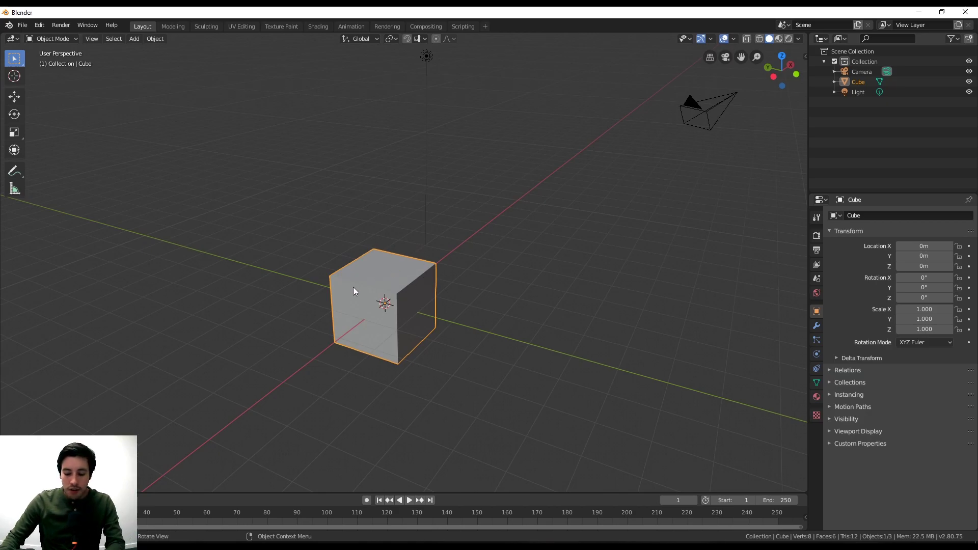
{"action": "key", "text": "Delete"}
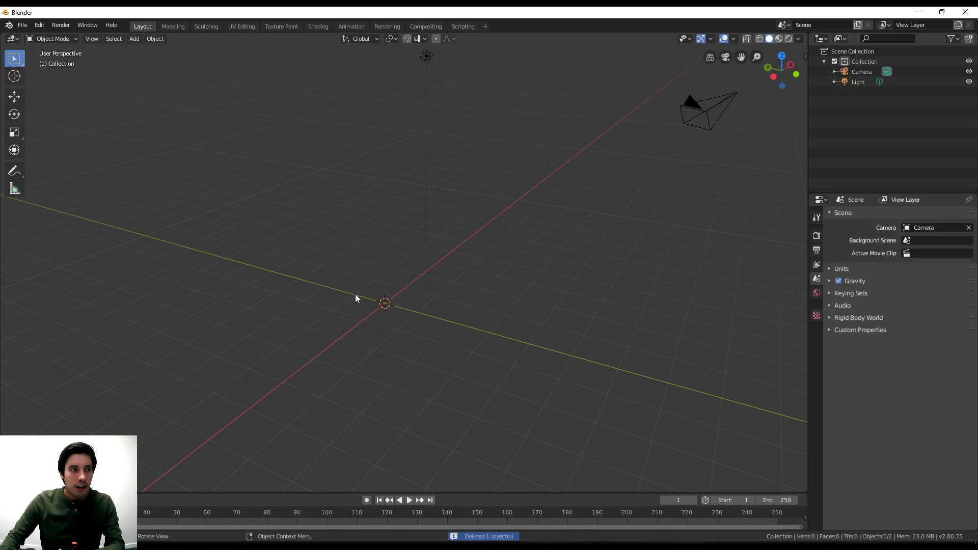
Add an ico sphere mesh at the world origin and deselect it.
{"action": "left_click", "coordinate": [134, 39]}
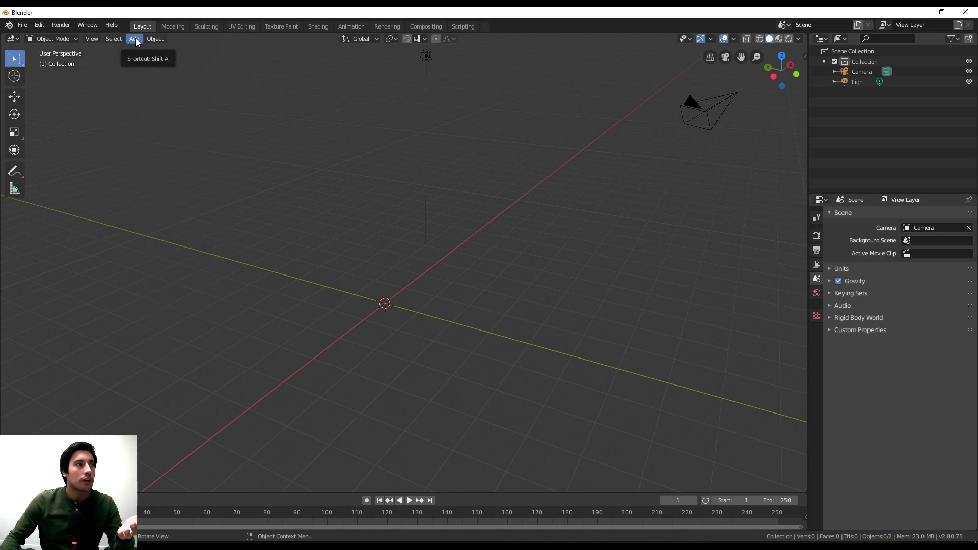
{"action": "left_click", "coordinate": [135, 39]}
{"action": "mouse_move", "coordinate": [136, 45]}
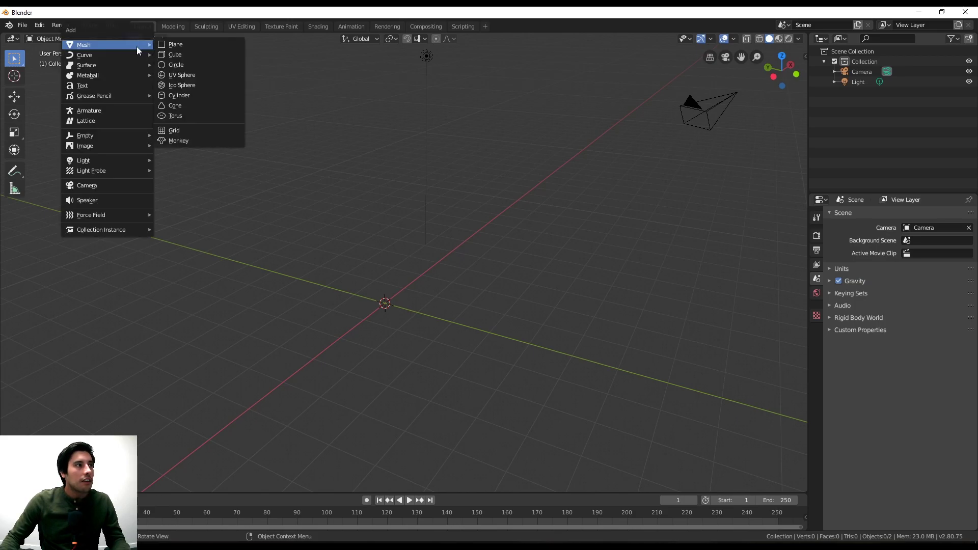
{"action": "left_click", "coordinate": [192, 86]}
{"action": "key", "text": "alt+a"}
{"action": "scroll", "coordinate": [407, 266], "scroll_direction": "up", "scroll_amount": 4}
{"action": "middle_click_drag", "start_coordinate": [457, 307], "coordinate": [471, 277]}
{"action": "scroll", "coordinate": [446, 316], "scroll_direction": "up", "scroll_amount": 2}
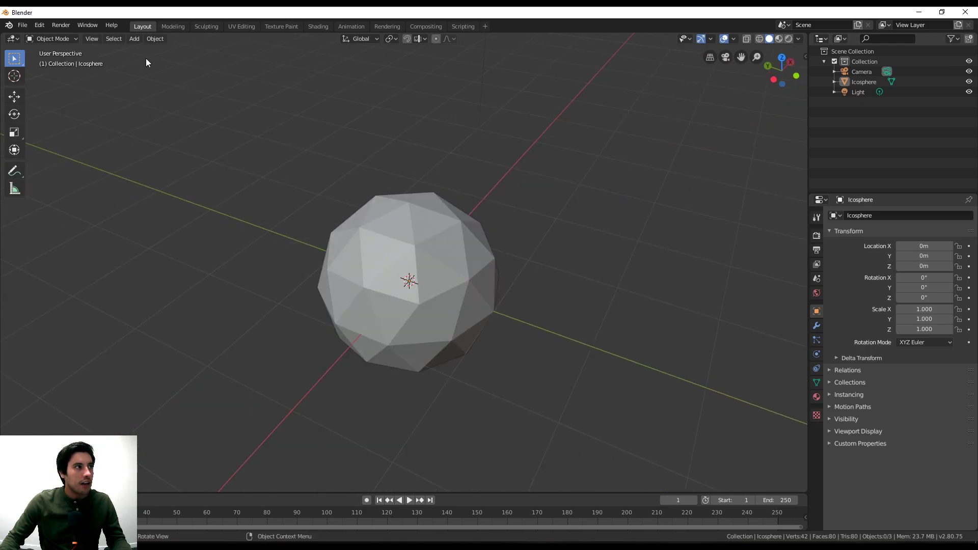
{"action": "left_click", "coordinate": [134, 40]}
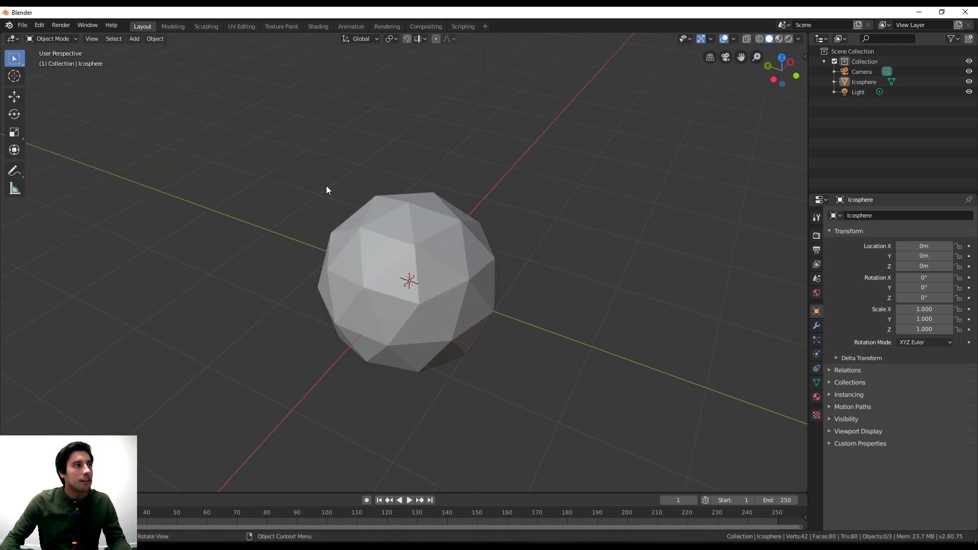
{"action": "middle_click_drag", "start_coordinate": [326, 186], "coordinate": [347, 161]}
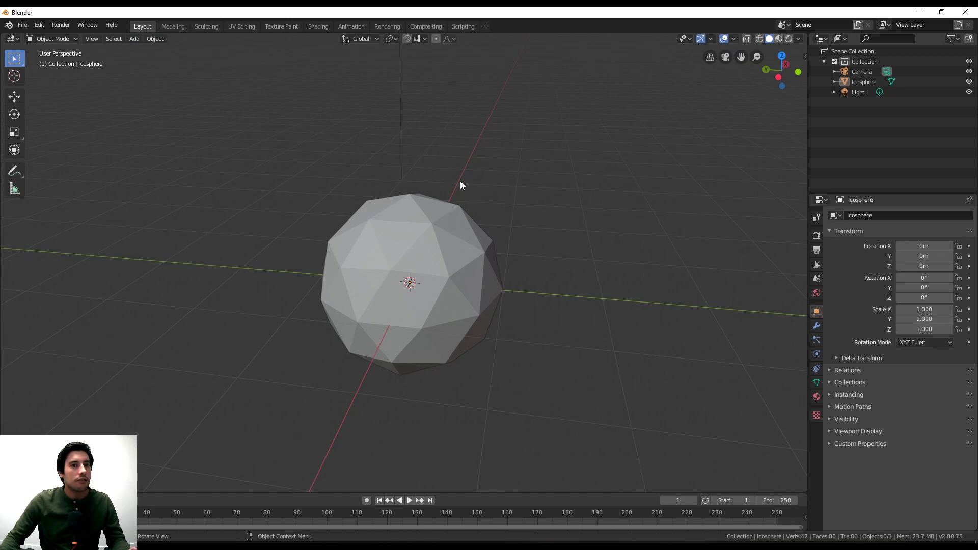
{"action": "middle_click_drag", "start_coordinate": [472, 232], "coordinate": [420, 244]}
{"action": "scroll", "coordinate": [431, 289], "scroll_direction": "up", "scroll_amount": 1}
Duplicate the icosphere in place and hide the original, with the duplicate selected.
{"action": "left_click", "coordinate": [417, 243]}
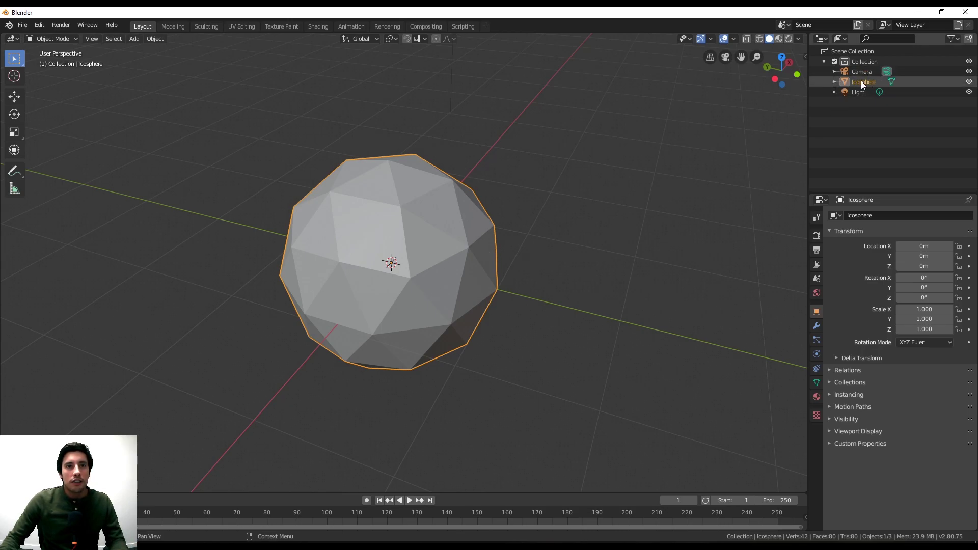
{"action": "left_click", "coordinate": [891, 80]}
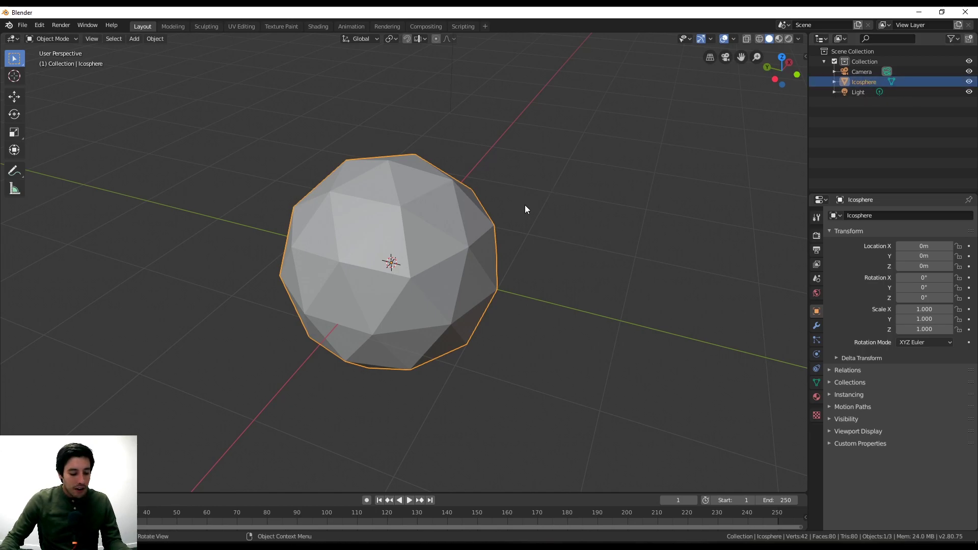
{"action": "key", "text": "shift+d"}
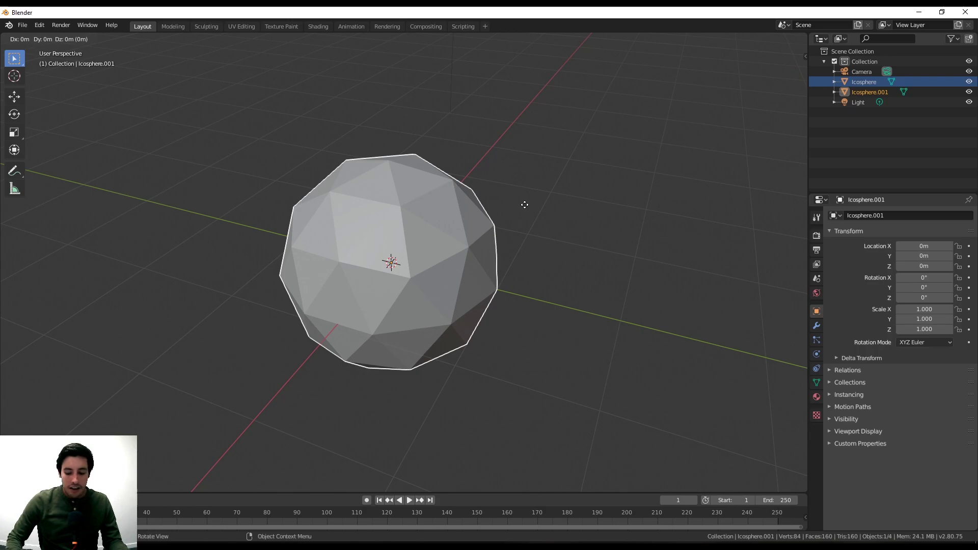
{"action": "right_click", "coordinate": [526, 209]}
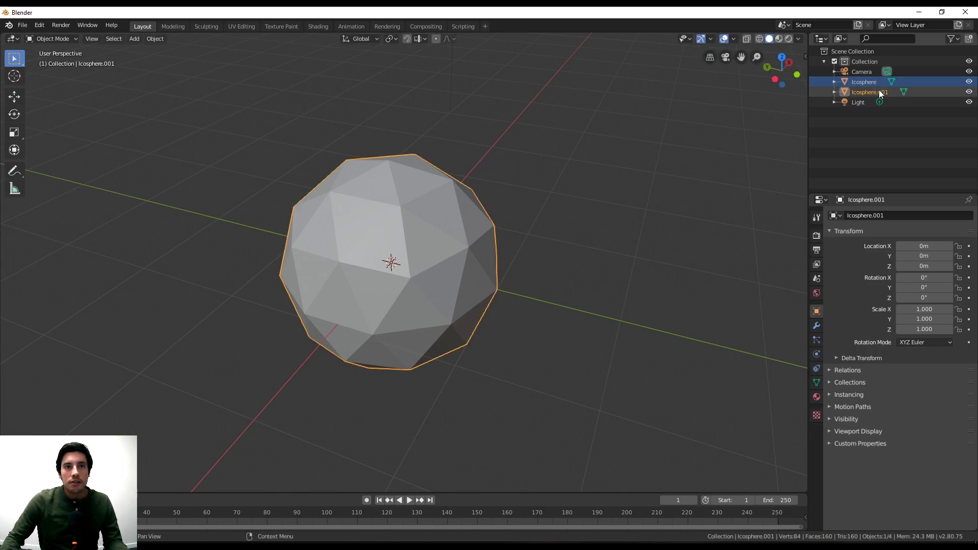
{"action": "left_click", "coordinate": [969, 82]}
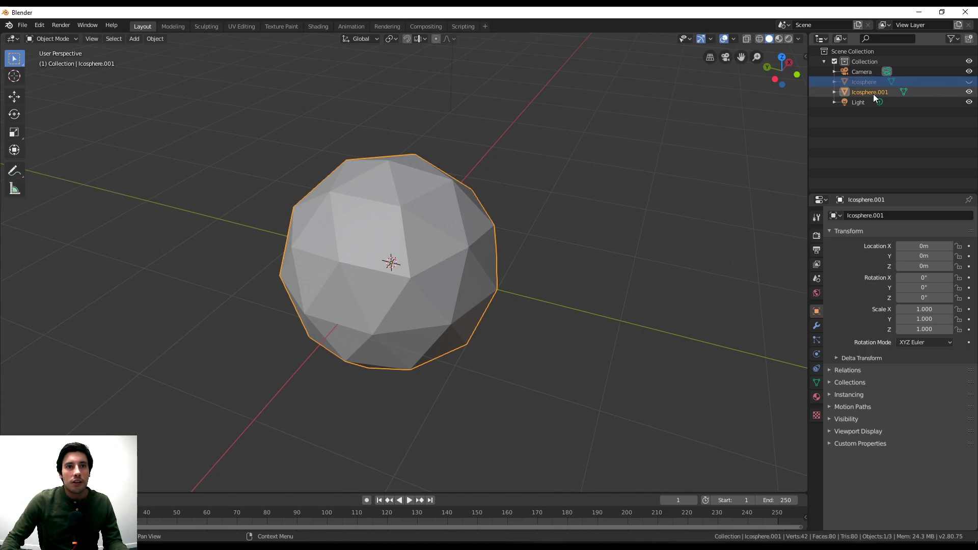
{"action": "left_click", "coordinate": [940, 90]}
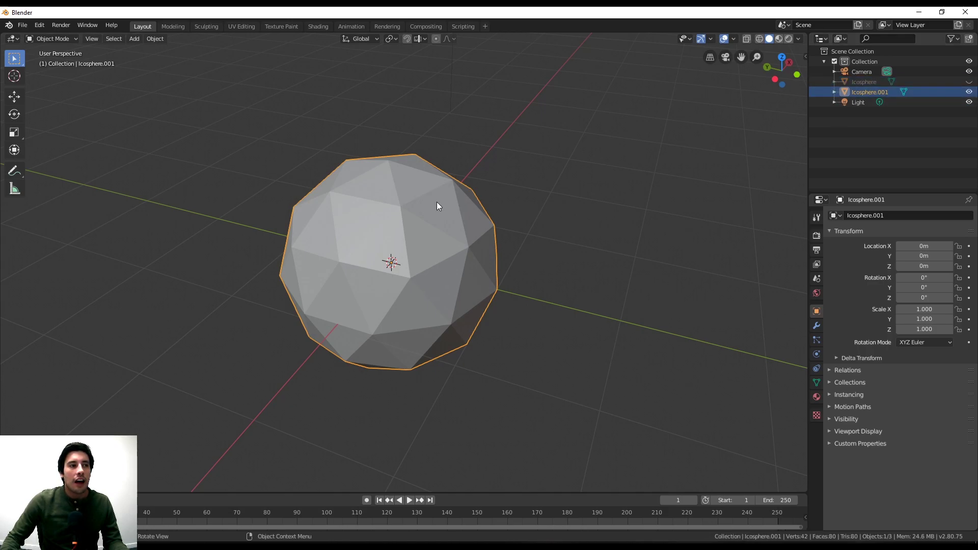
Add a Wireframe modifier to the duplicate icosphere and set its thickness to 0.085 m.
{"action": "middle_click_drag", "start_coordinate": [454, 260], "coordinate": [407, 267]}
{"action": "scroll", "coordinate": [476, 241], "scroll_direction": "up", "scroll_amount": 2}
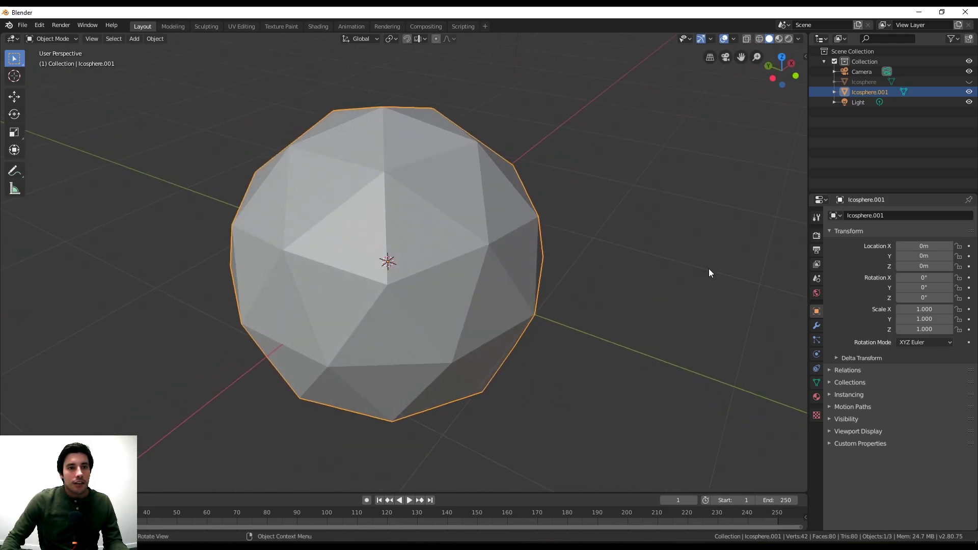
{"action": "left_click", "coordinate": [817, 326]}
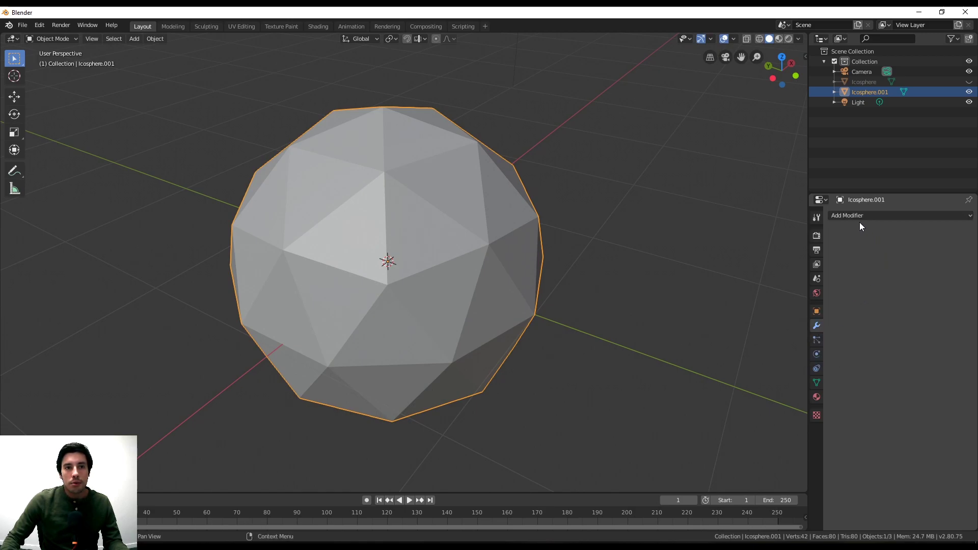
{"action": "middle_click_drag", "start_coordinate": [562, 323], "coordinate": [578, 252]}
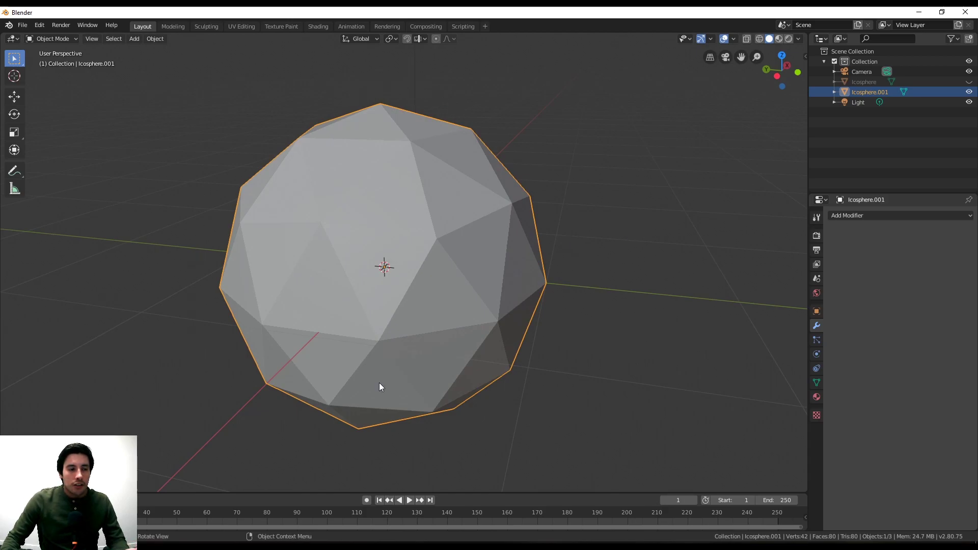
{"action": "left_click", "coordinate": [858, 215]}
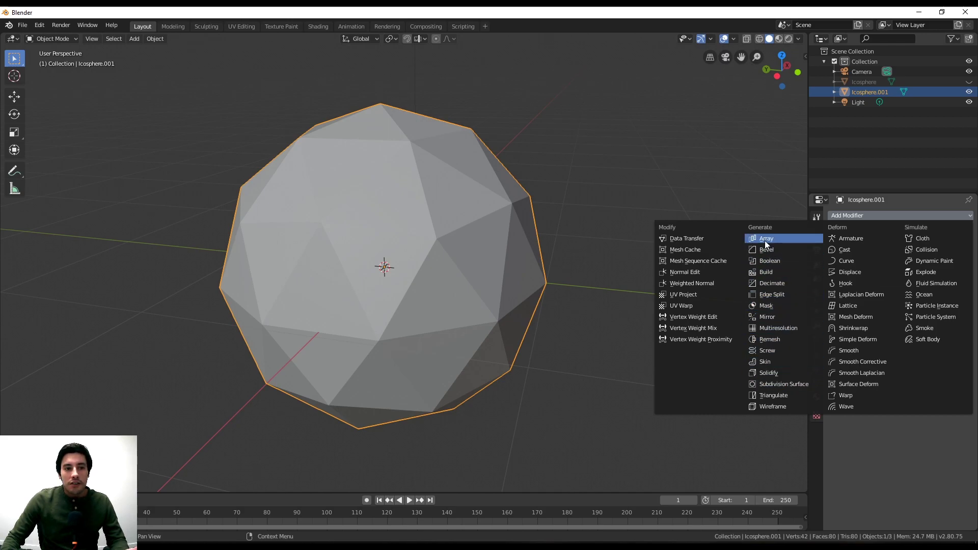
{"action": "left_click", "coordinate": [769, 406]}
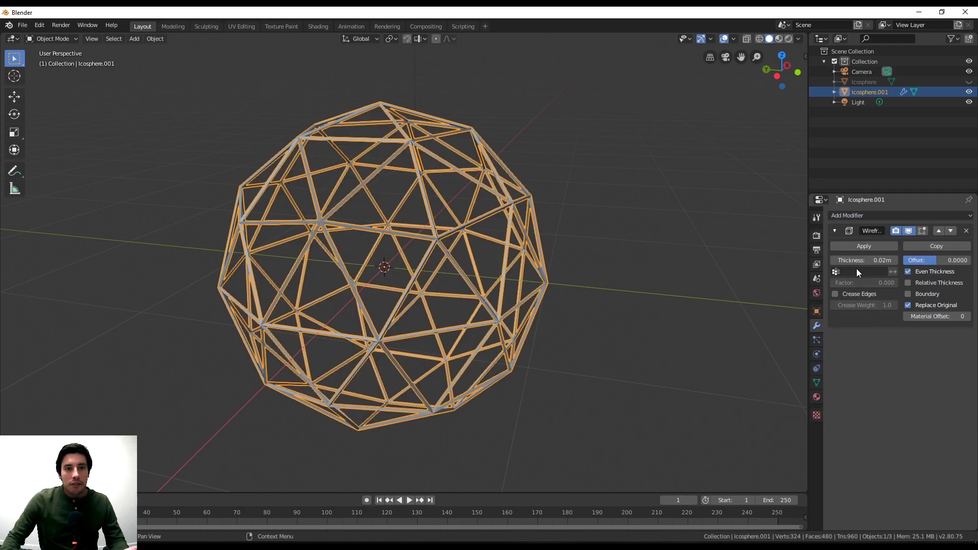
{"action": "left_click_drag", "start_coordinate": [867, 261], "coordinate": [897, 261]}
{"action": "middle_click_drag", "start_coordinate": [512, 275], "coordinate": [537, 293]}
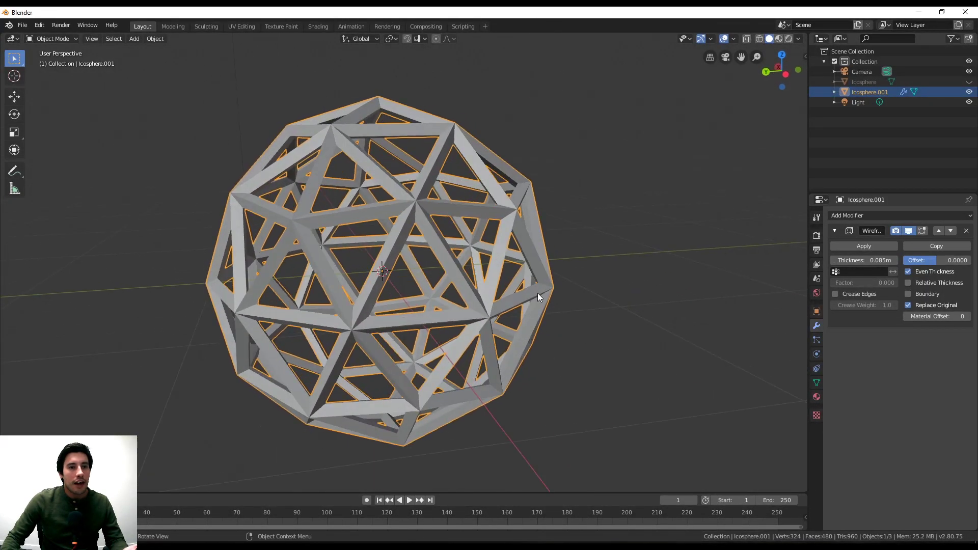
Enable Relative Thickness on the Wireframe modifier and set the thickness to 0.14 m.
{"action": "left_click", "coordinate": [925, 283]}
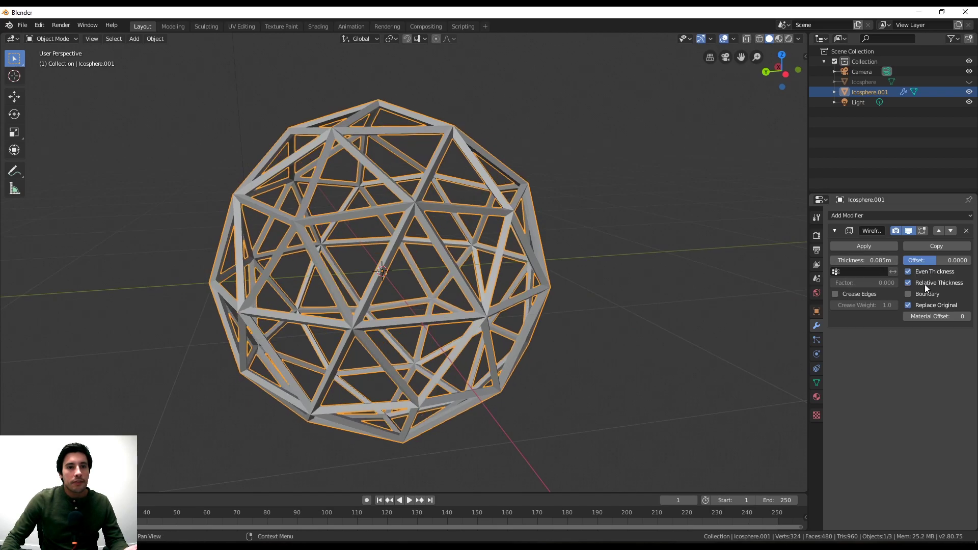
{"action": "left_click_drag", "start_coordinate": [860, 261], "coordinate": [877, 261]}
{"action": "middle_click_drag", "start_coordinate": [250, 253], "coordinate": [288, 214]}
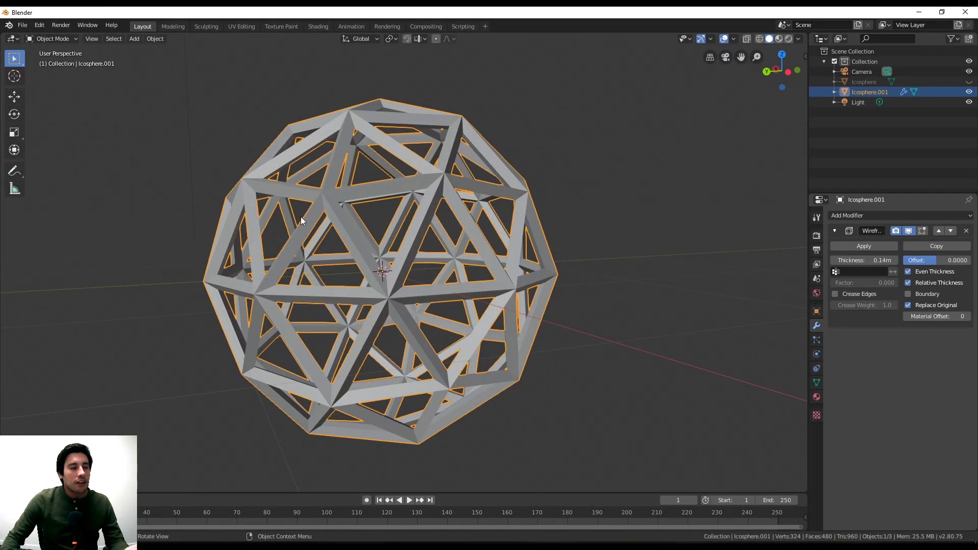
{"action": "middle_click_drag", "start_coordinate": [323, 349], "coordinate": [301, 319]}
{"action": "middle_click_drag", "start_coordinate": [556, 298], "coordinate": [727, 286]}
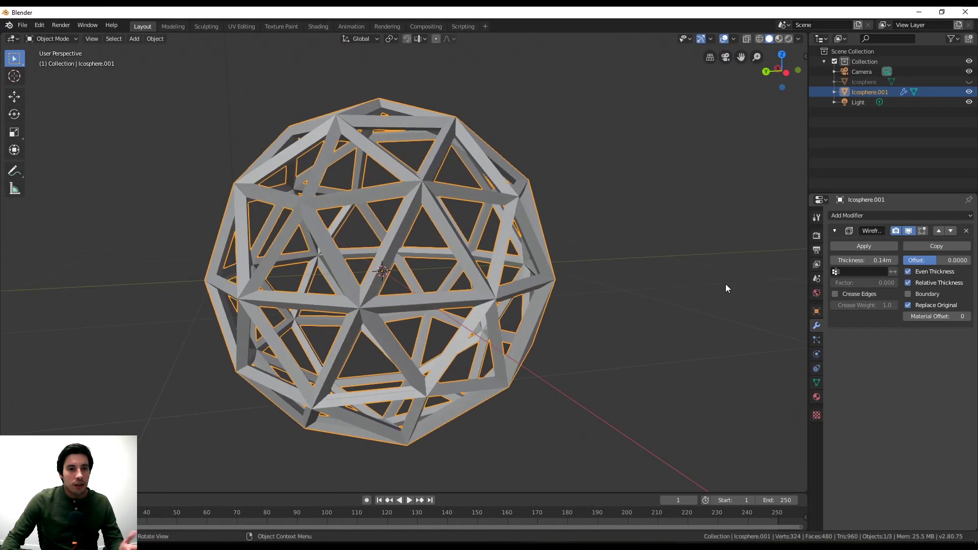
{"action": "middle_click_drag", "start_coordinate": [662, 286], "coordinate": [458, 273]}
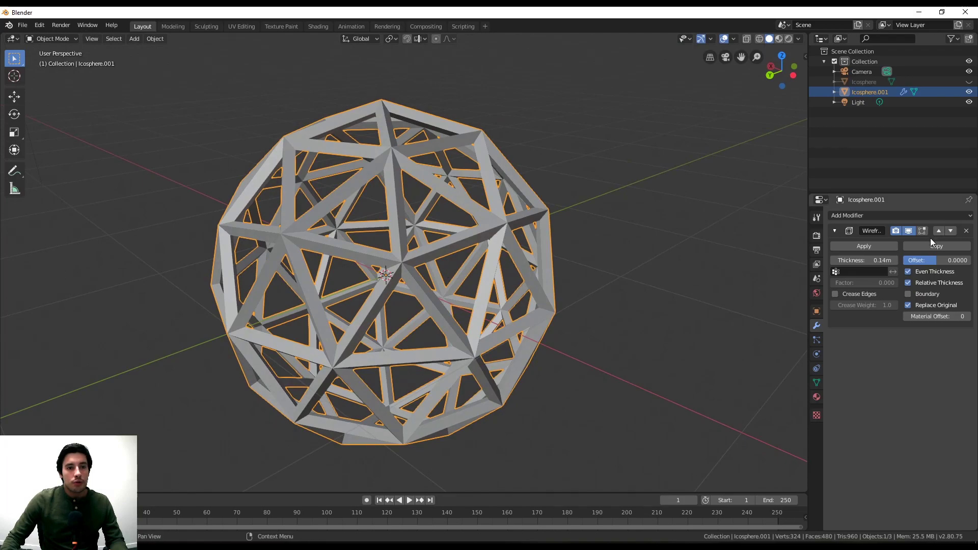
Apply the Wireframe modifier to the duplicate icosphere and deselect it.
{"action": "left_click", "coordinate": [629, 244]}
{"action": "left_click", "coordinate": [462, 240]}
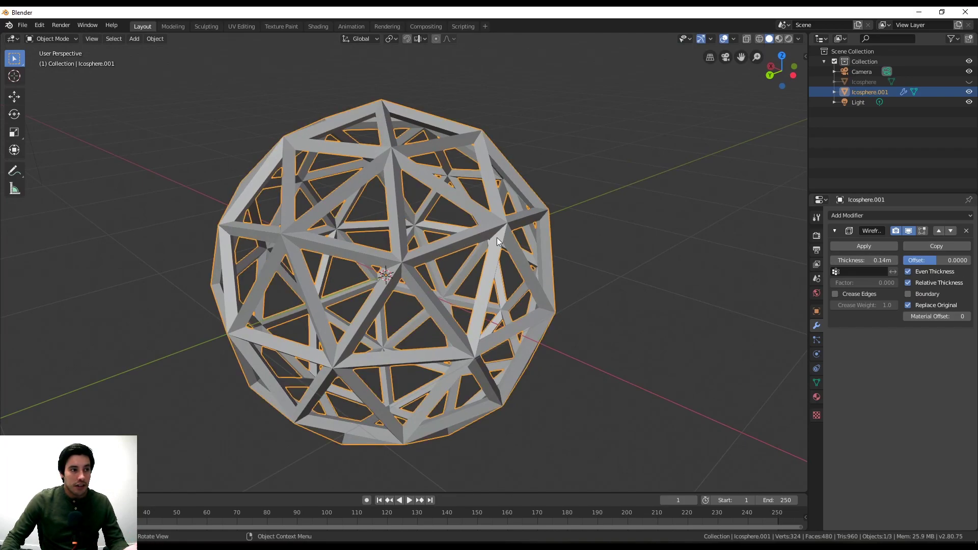
{"action": "left_click", "coordinate": [872, 246]}
{"action": "middle_click_drag", "start_coordinate": [739, 237], "coordinate": [701, 234]}
{"action": "left_click", "coordinate": [701, 235]}
{"action": "middle_click_drag", "start_coordinate": [508, 163], "coordinate": [501, 187]}
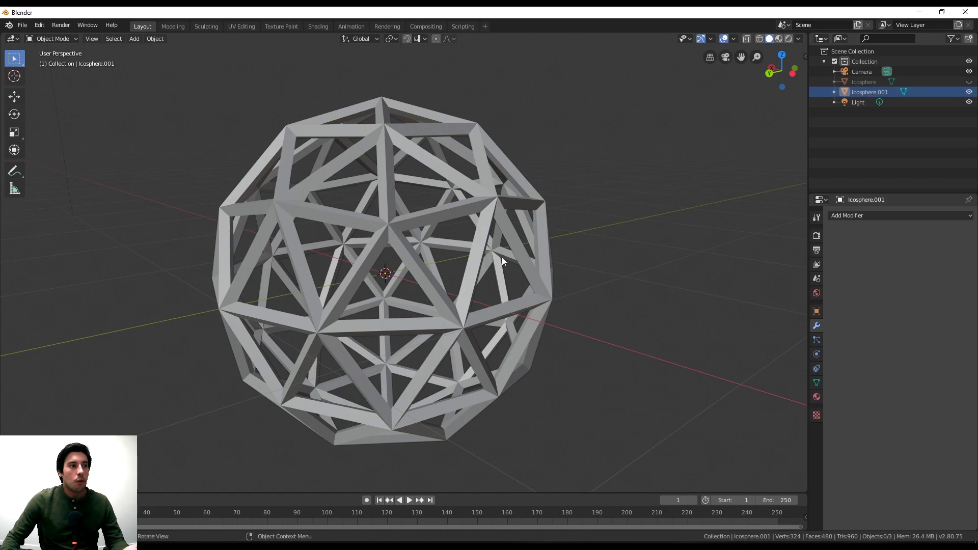
Unhide the original icosphere inside the wireframe frame and select both objects together.
{"action": "left_click", "coordinate": [969, 81]}
{"action": "middle_click_drag", "start_coordinate": [510, 296], "coordinate": [441, 325]}
{"action": "left_click", "coordinate": [393, 243]}
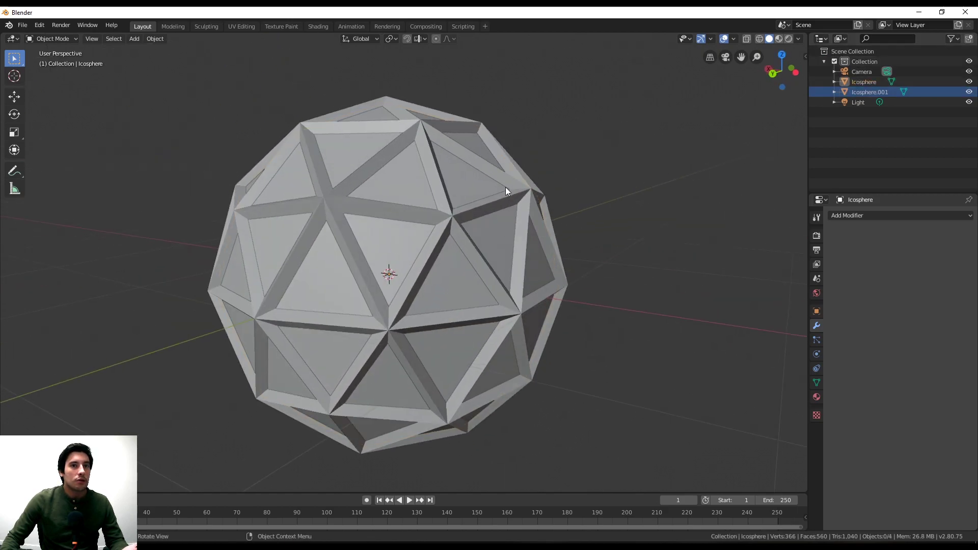
{"action": "left_click", "coordinate": [392, 244]}
{"action": "middle_click_drag", "start_coordinate": [656, 240], "coordinate": [651, 251]}
{"action": "scroll", "coordinate": [651, 252], "scroll_direction": "down", "scroll_amount": 2}
{"action": "left_click_drag", "start_coordinate": [611, 427], "coordinate": [206, 128]}
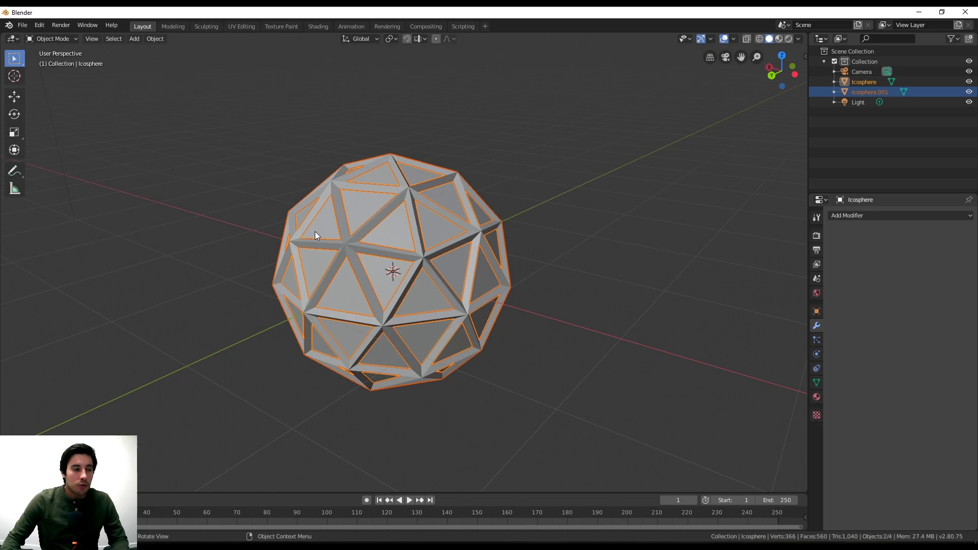
Select only the wireframe frame around the icosphere and add a Bevel modifier to it.
{"action": "middle_click_drag", "start_coordinate": [532, 337], "coordinate": [406, 286]}
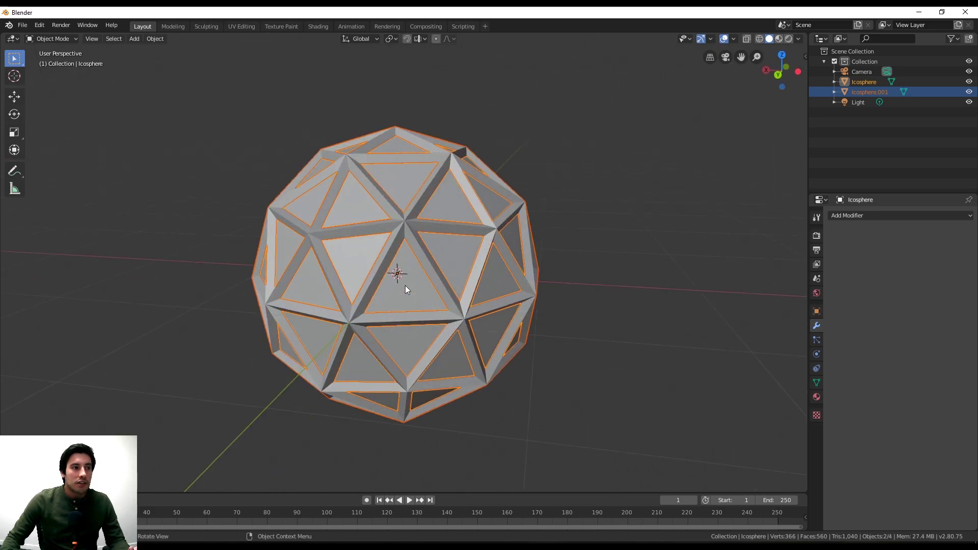
{"action": "middle_click_drag", "start_coordinate": [330, 313], "coordinate": [299, 308]}
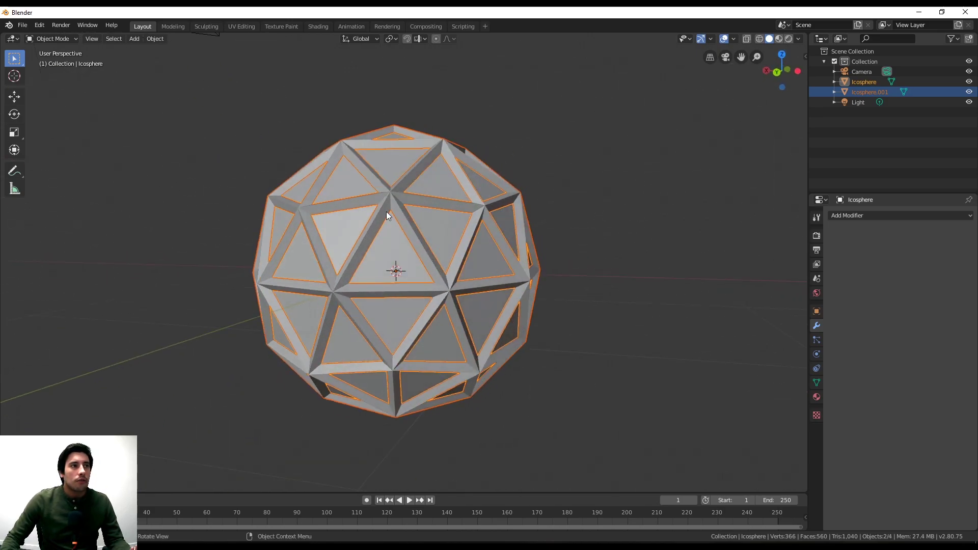
{"action": "middle_click_drag", "start_coordinate": [369, 190], "coordinate": [373, 237]}
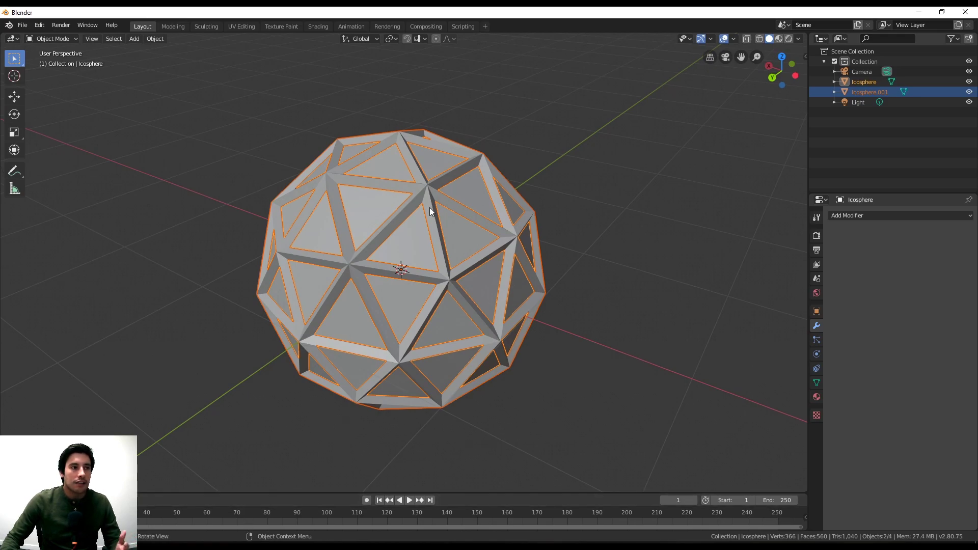
{"action": "middle_click_drag", "start_coordinate": [350, 261], "coordinate": [601, 229]}
{"action": "scroll", "coordinate": [504, 204], "scroll_direction": "up", "scroll_amount": 4}
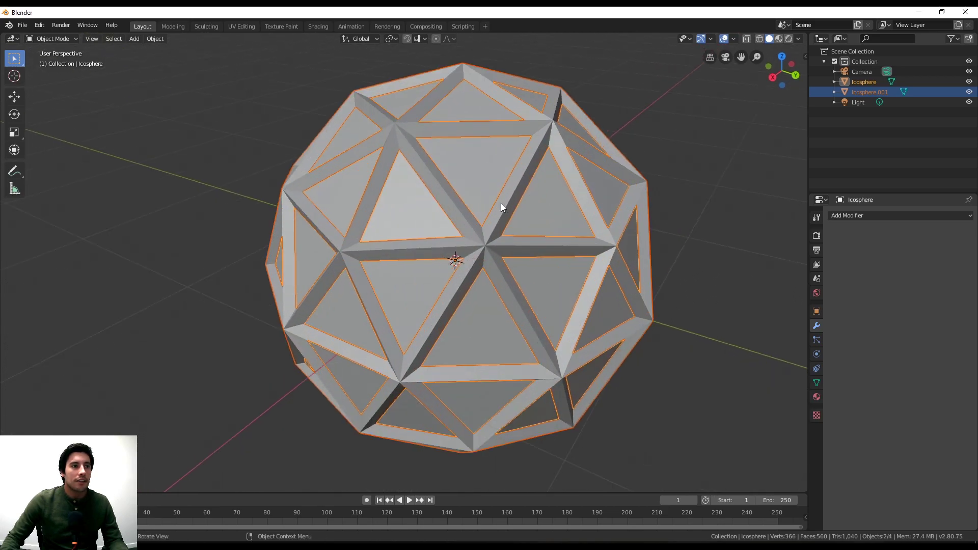
{"action": "left_click", "coordinate": [520, 190]}
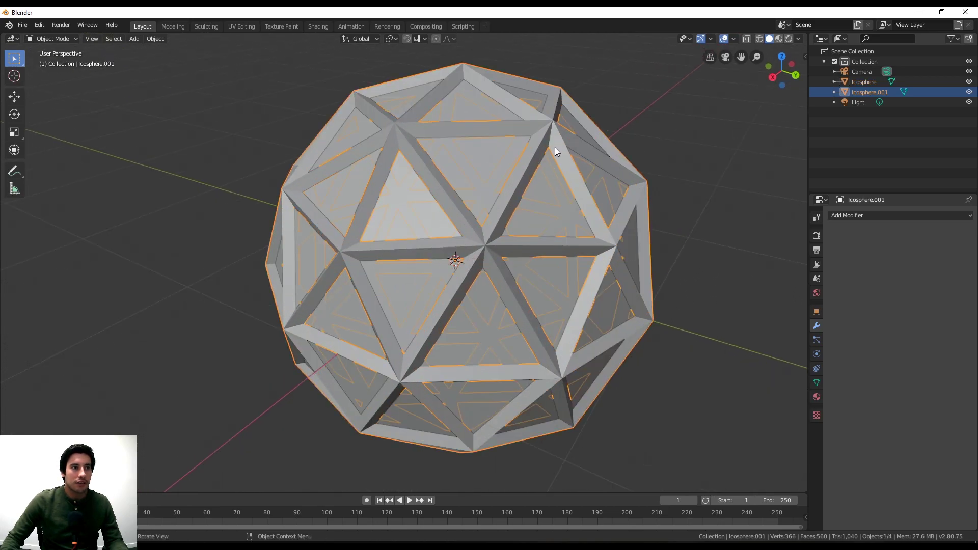
{"action": "left_click", "coordinate": [862, 214]}
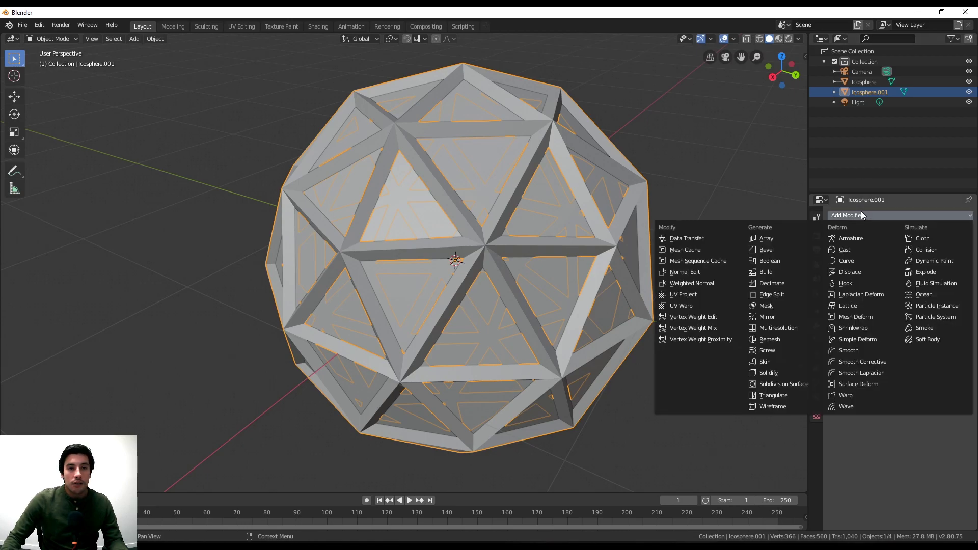
{"action": "left_click", "coordinate": [779, 250]}
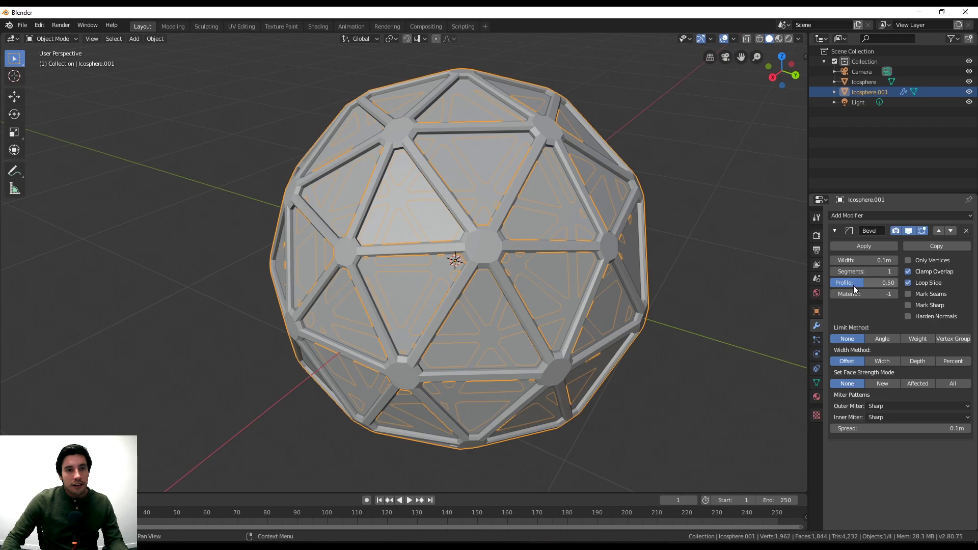
Try 13 and 2 segments on the frame's Bevel modifier, and return the segment count to 1.
{"action": "left_click", "coordinate": [877, 268]}
{"action": "type", "text": "7"}
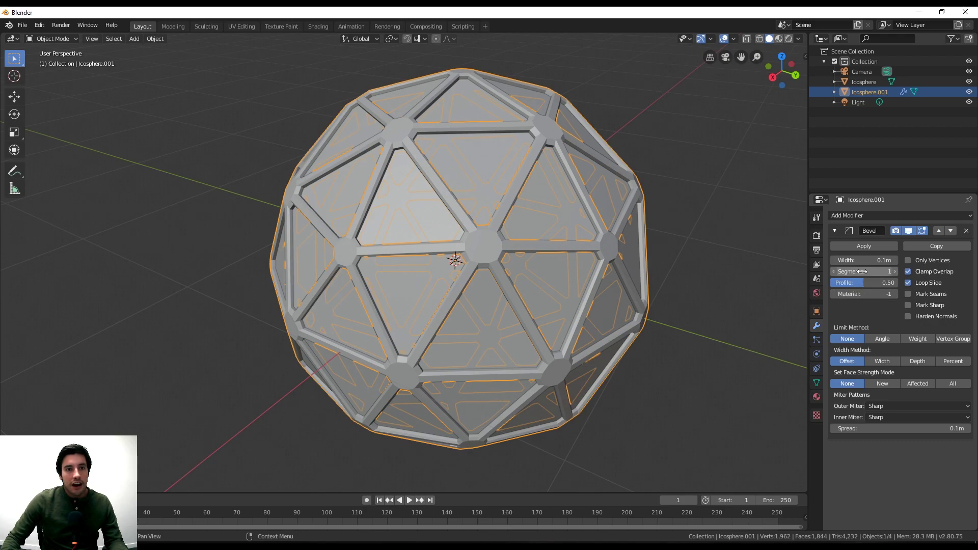
{"action": "key", "text": "Return"}
{"action": "left_click_drag", "start_coordinate": [877, 270], "coordinate": [889, 270]}
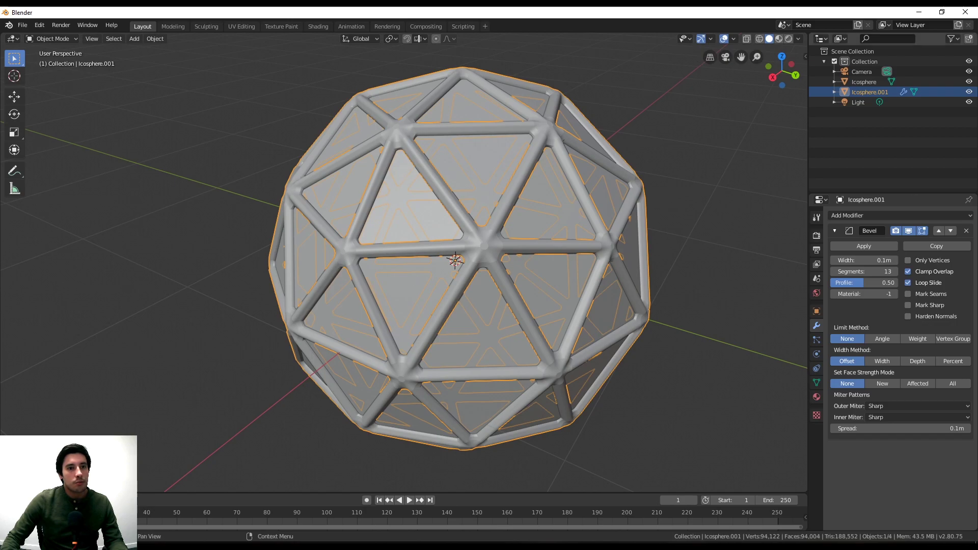
{"action": "left_click", "coordinate": [865, 270]}
{"action": "type", "text": "2"}
{"action": "key", "text": "Return"}
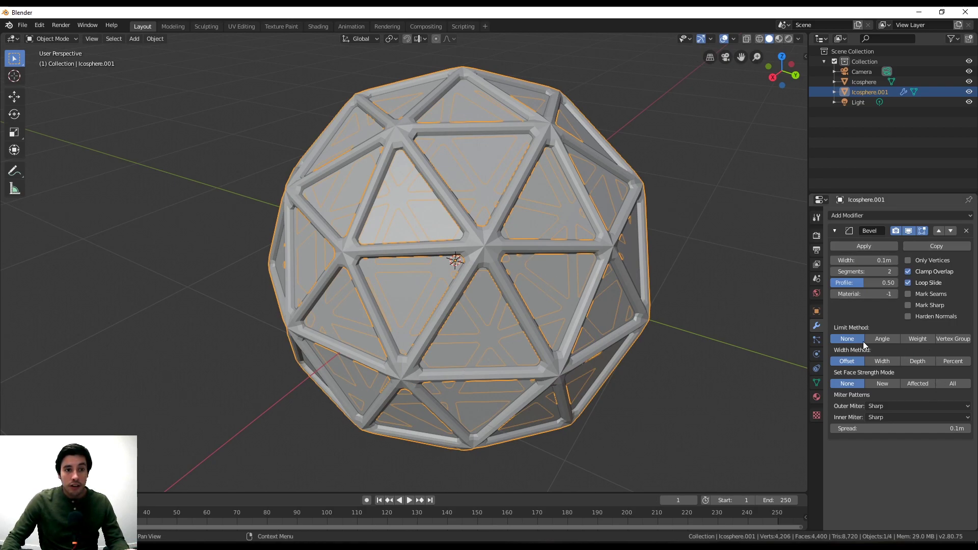
{"action": "left_click", "coordinate": [875, 272]}
{"action": "type", "text": "1"}
{"action": "key", "text": "Return"}
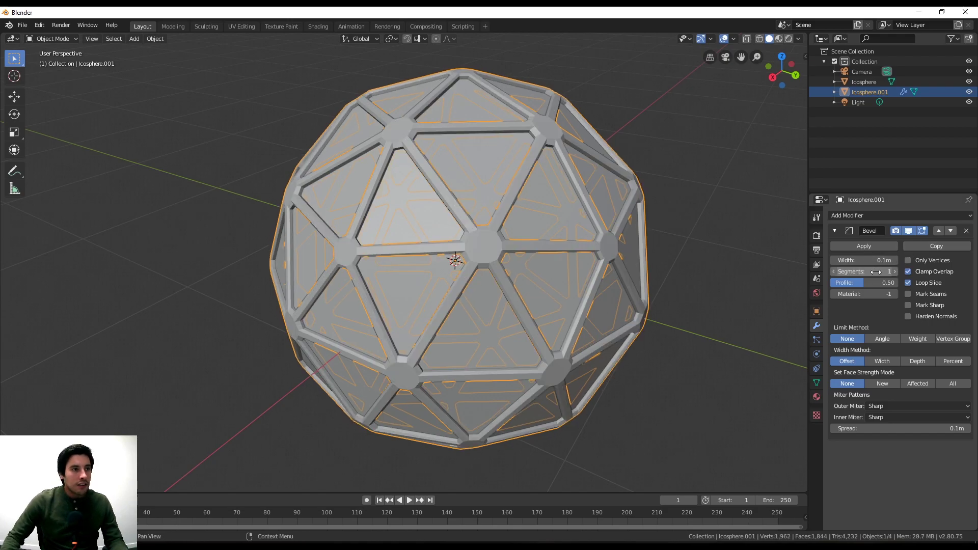
Apply the Bevel modifier to the frame and select the frame together with the inner icosphere.
{"action": "middle_click_drag", "start_coordinate": [764, 273], "coordinate": [727, 242]}
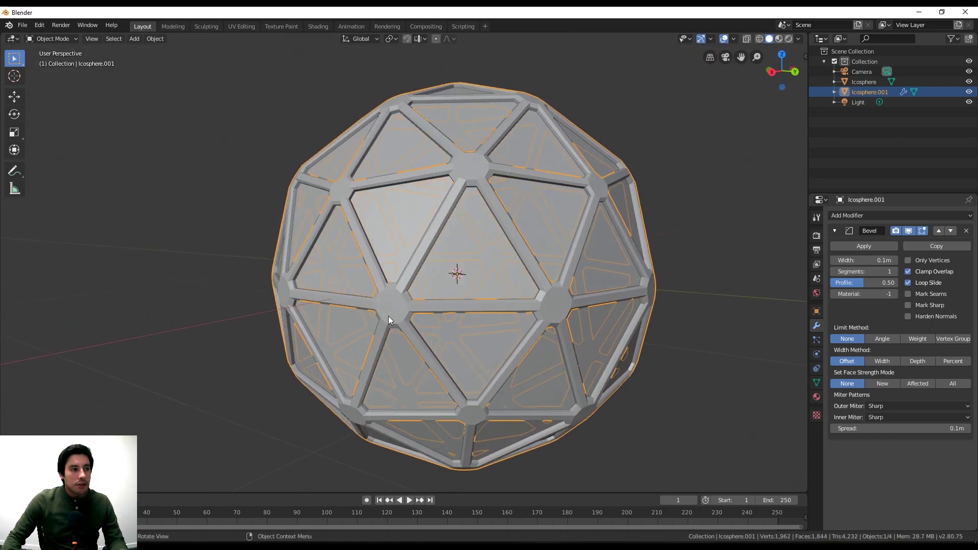
{"action": "middle_click_drag", "start_coordinate": [461, 270], "coordinate": [437, 270]}
{"action": "left_click", "coordinate": [864, 246]}
{"action": "middle_click_drag", "start_coordinate": [675, 212], "coordinate": [666, 247]}
{"action": "left_click", "coordinate": [703, 294]}
{"action": "left_click_drag", "start_coordinate": [715, 415], "coordinate": [257, 104]}
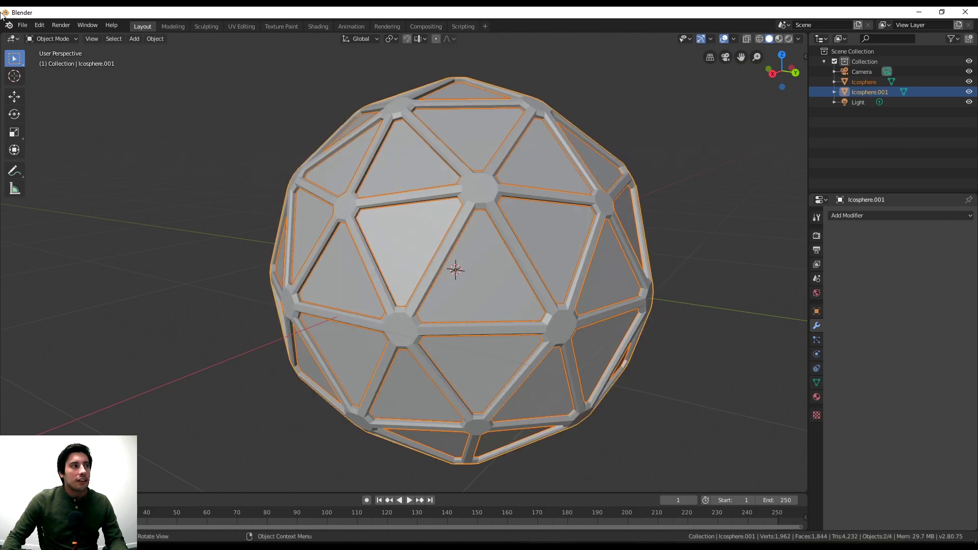
Set up an STL export of the dome to the Desktop under the file name ICO-DOME_01.
{"action": "left_click", "coordinate": [22, 25]}
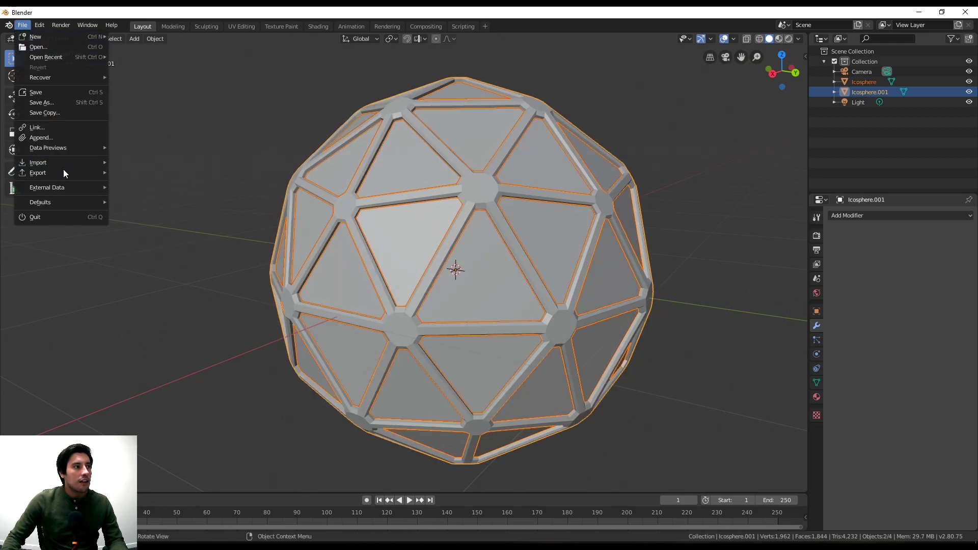
{"action": "mouse_move", "coordinate": [64, 171]}
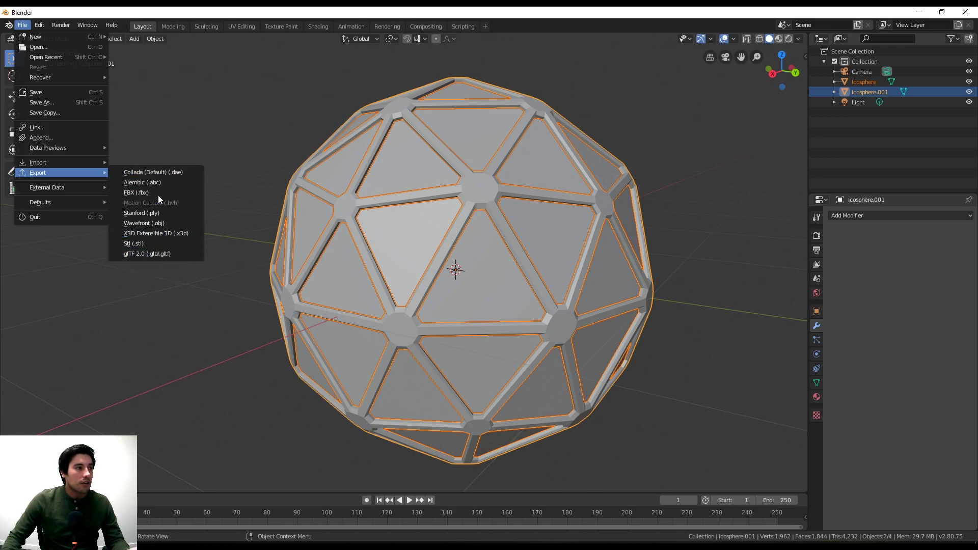
{"action": "left_click", "coordinate": [142, 244]}
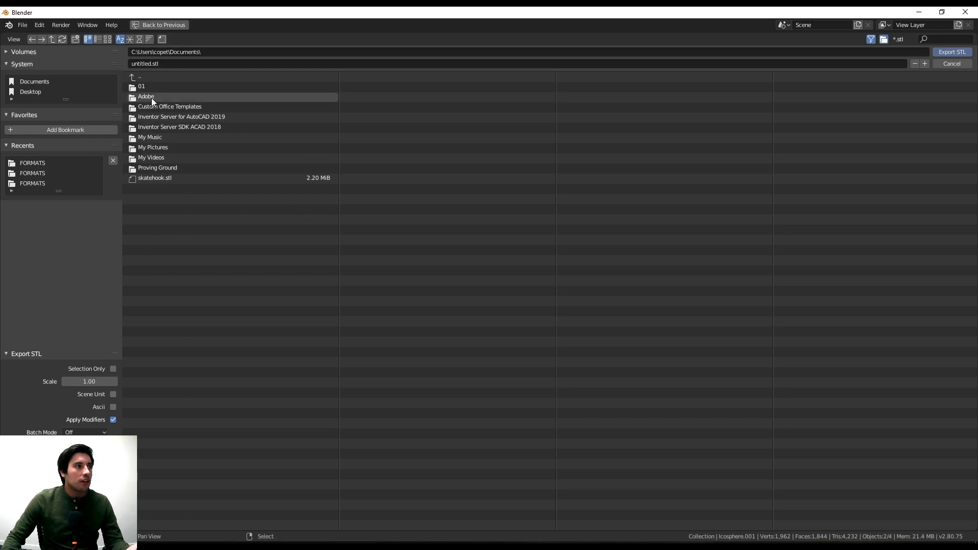
{"action": "left_click", "coordinate": [32, 92]}
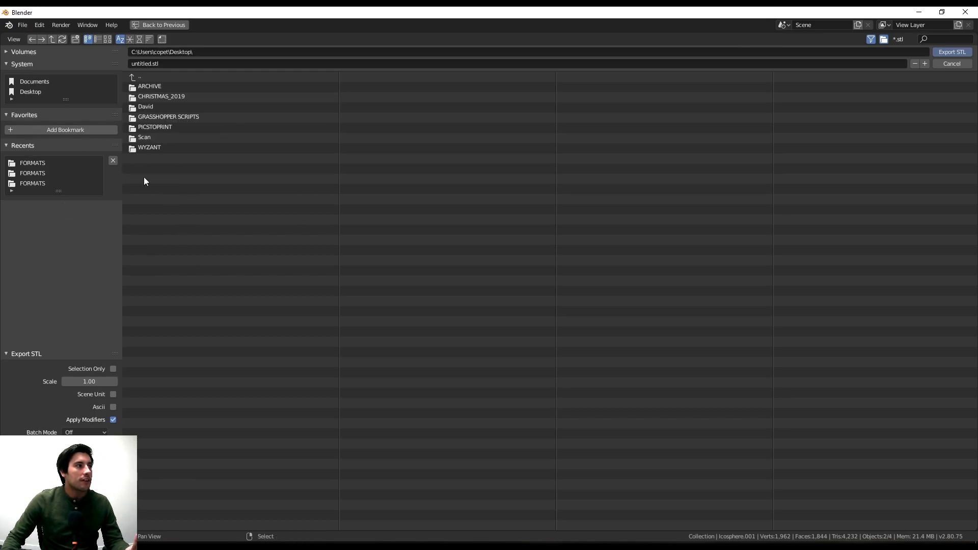
{"action": "left_click", "coordinate": [183, 64]}
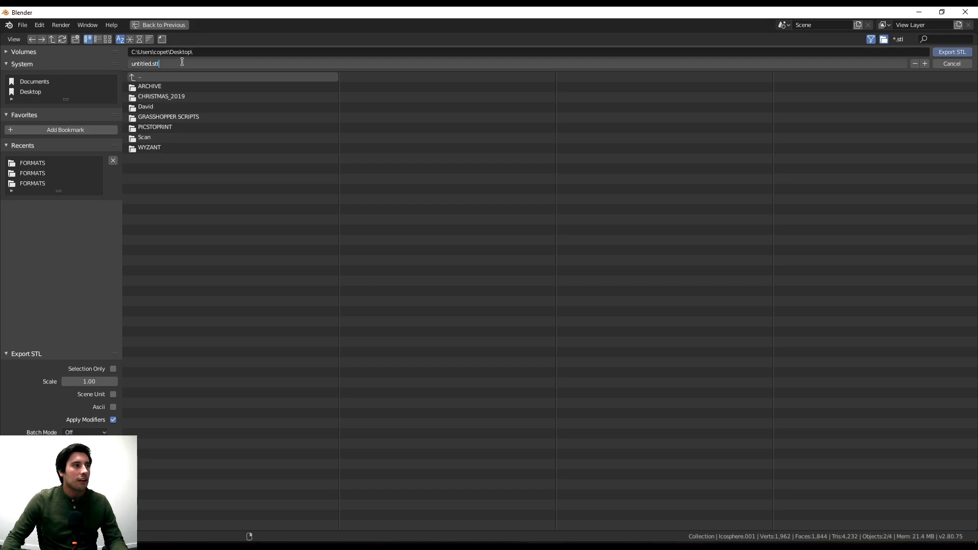
{"action": "key", "text": "BackSpace"}
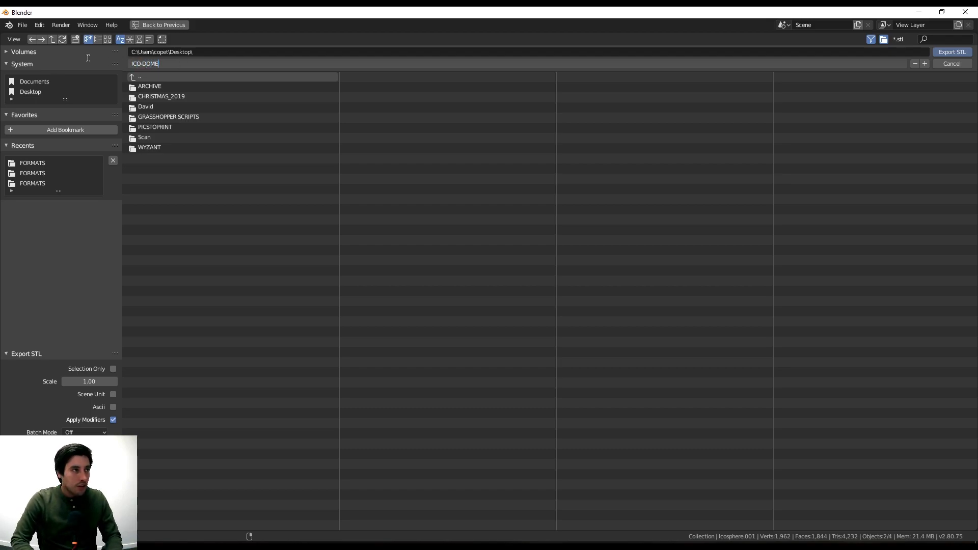
{"action": "type", "text": "_01"}
{"action": "key", "text": "Return"}
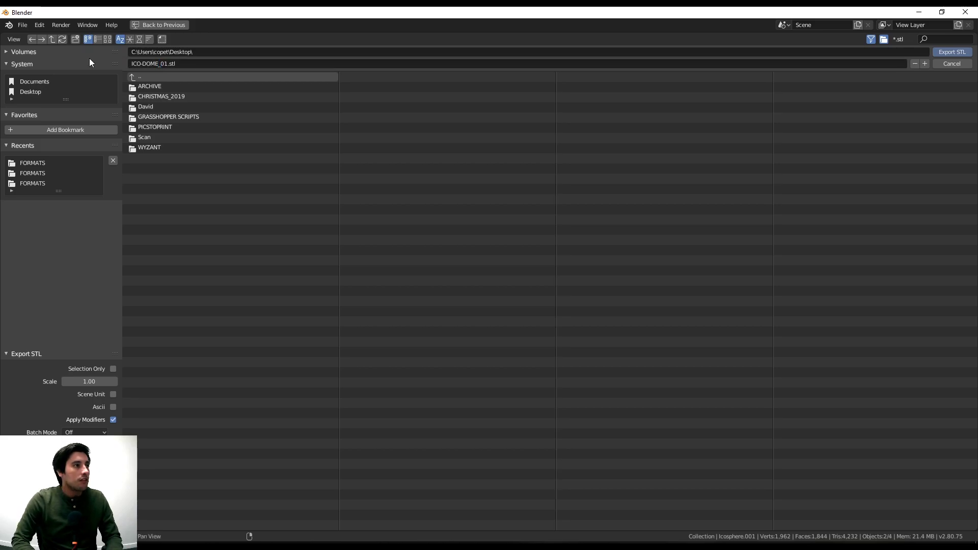
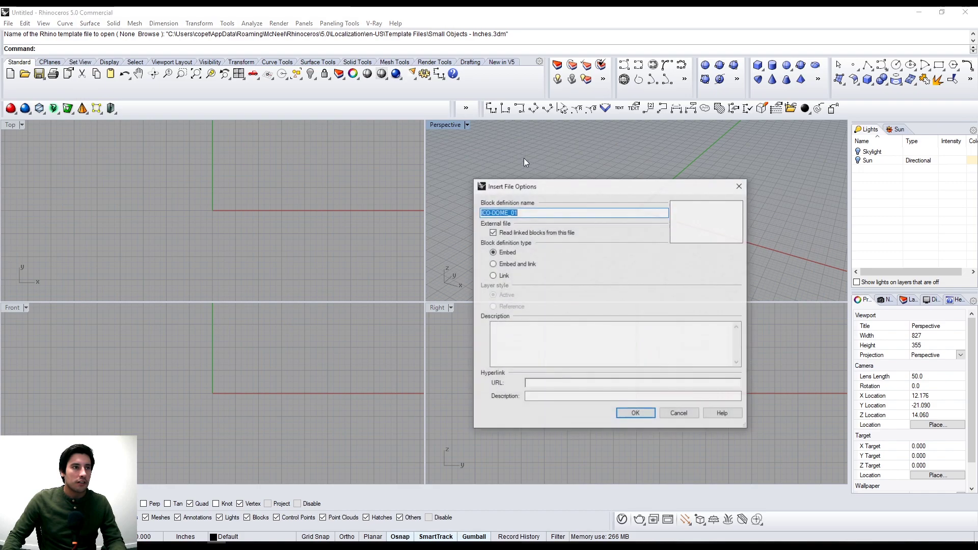
In Rhinoceros, insert the ICO-DOME_01 STL as an embedded block at the origin, with millimeters as the STL model units.
{"action": "left_click", "coordinate": [645, 416]}
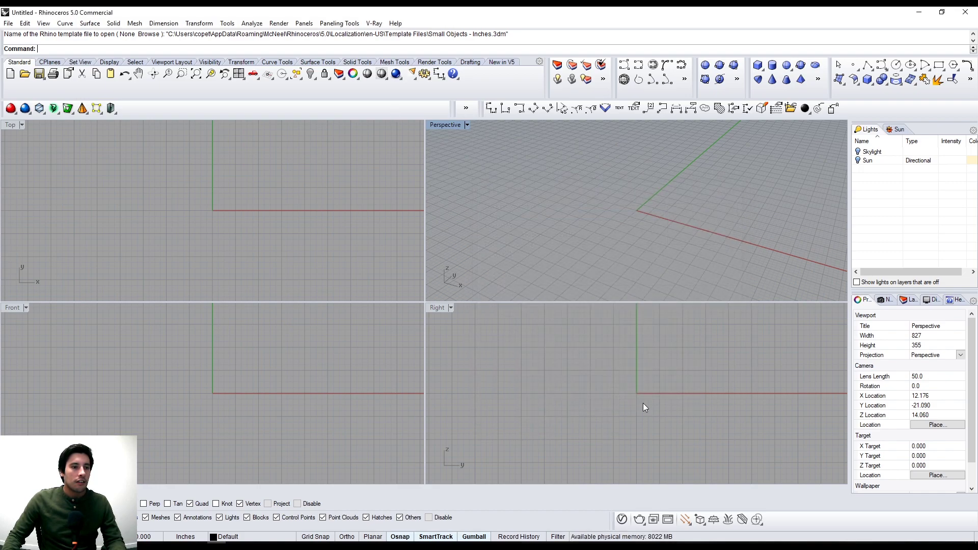
{"action": "left_click", "coordinate": [654, 397]}
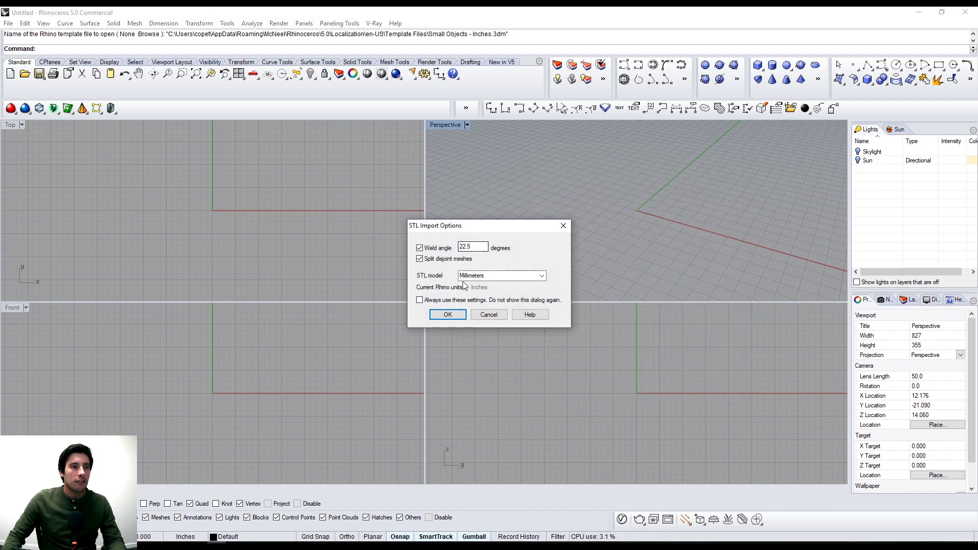
{"action": "left_click", "coordinate": [447, 313]}
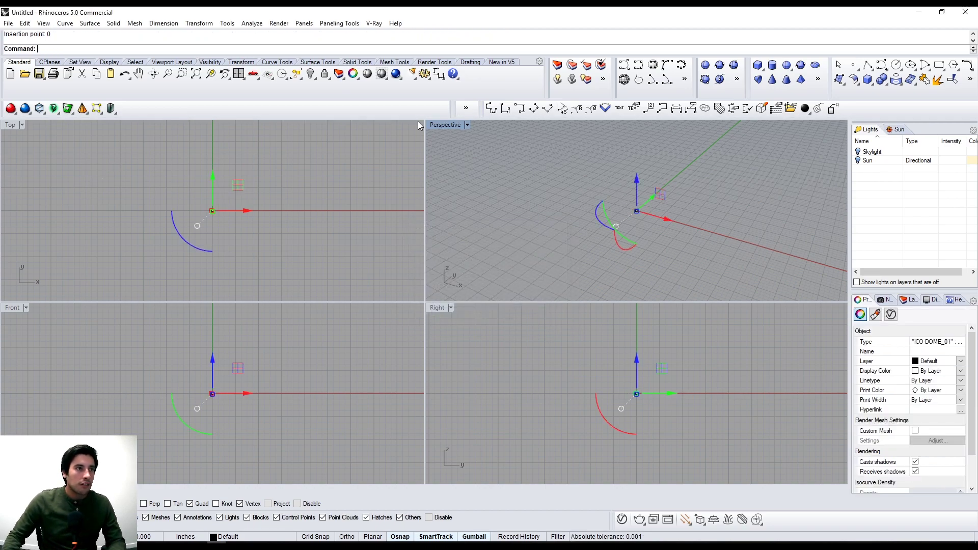
Maximize the Perspective viewport and zoom to the inserted dome block.
{"action": "double_click", "coordinate": [436, 125]}
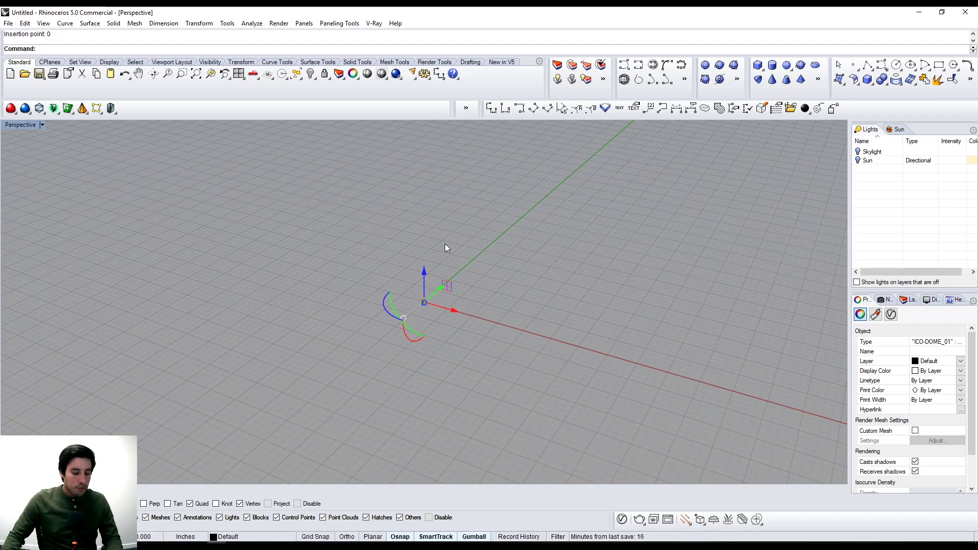
{"action": "type", "text": "zs"}
{"action": "key", "text": "Return"}
{"action": "key", "text": "Escape"}
{"action": "scroll", "coordinate": [479, 265], "scroll_direction": "up", "scroll_amount": 4}
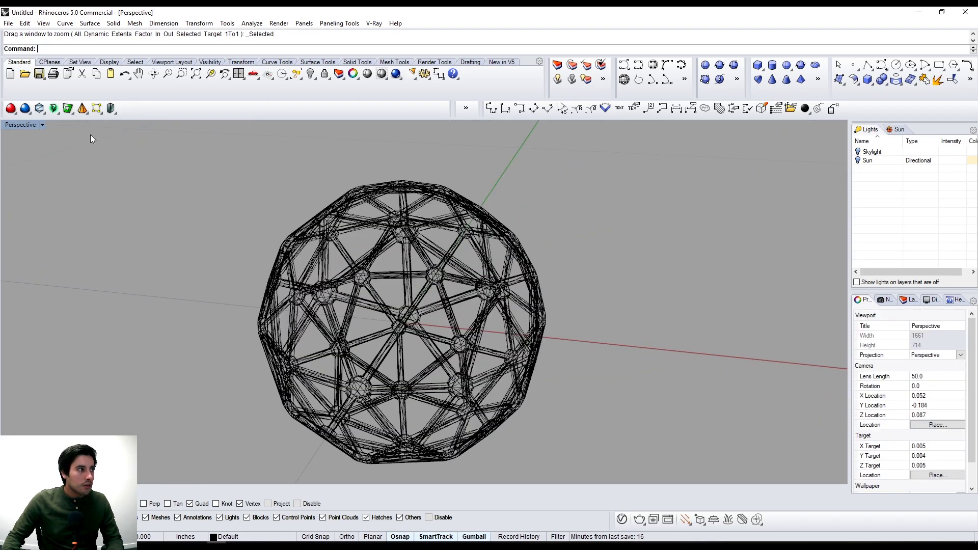
Change the Perspective viewport from wireframe to a shaded display mode.
{"action": "left_click", "coordinate": [19, 125]}
{"action": "left_click", "coordinate": [29, 161]}
{"action": "mouse_move", "coordinate": [118, 183]}
{"action": "right_mouse_down"}
{"action": "mouse_move", "coordinate": [422, 310]}
{"action": "mouse_move", "coordinate": [489, 265]}
{"action": "mouse_move", "coordinate": [460, 291]}
{"action": "right_mouse_up"}
Try to separate the inserted dome block with the Ungroup command.
{"action": "left_click", "coordinate": [460, 292]}
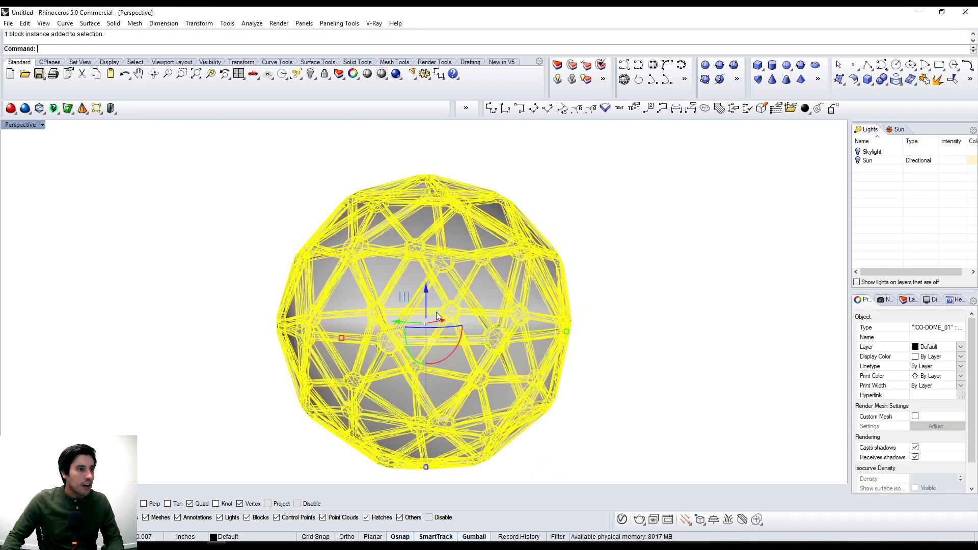
{"action": "scroll", "coordinate": [451, 298], "scroll_direction": "up", "scroll_amount": 5}
{"action": "scroll", "coordinate": [453, 281], "scroll_direction": "down", "scroll_amount": 8}
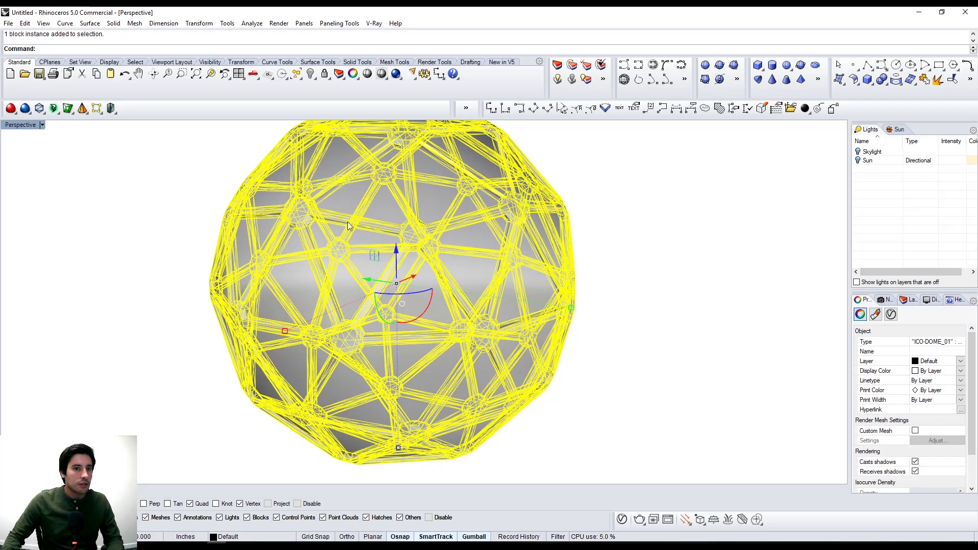
{"action": "type", "text": "Ungroup"}
{"action": "key", "text": "Return"}
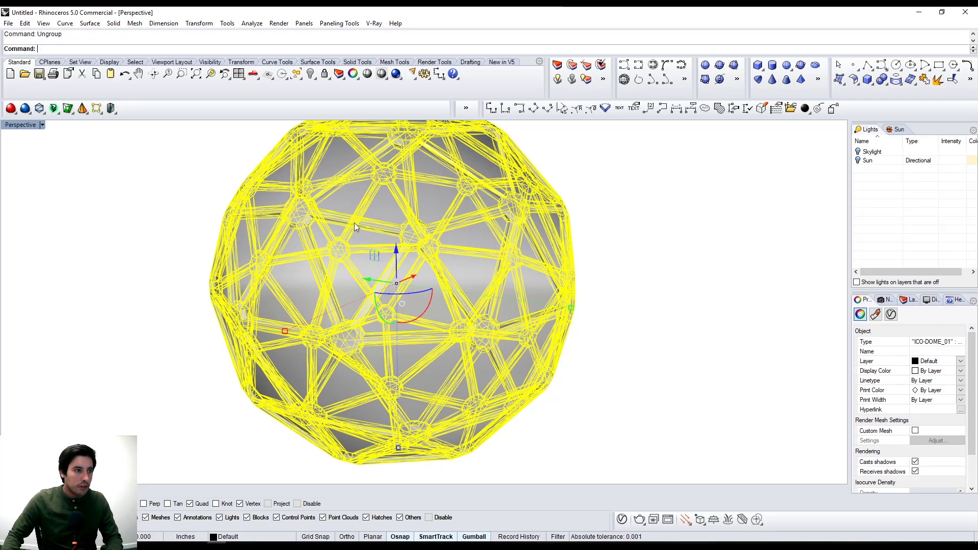
{"action": "key", "text": "Escape"}
Explode the dome block into its separate meshes.
{"action": "left_click", "coordinate": [444, 311]}
{"action": "key", "text": "Return"}
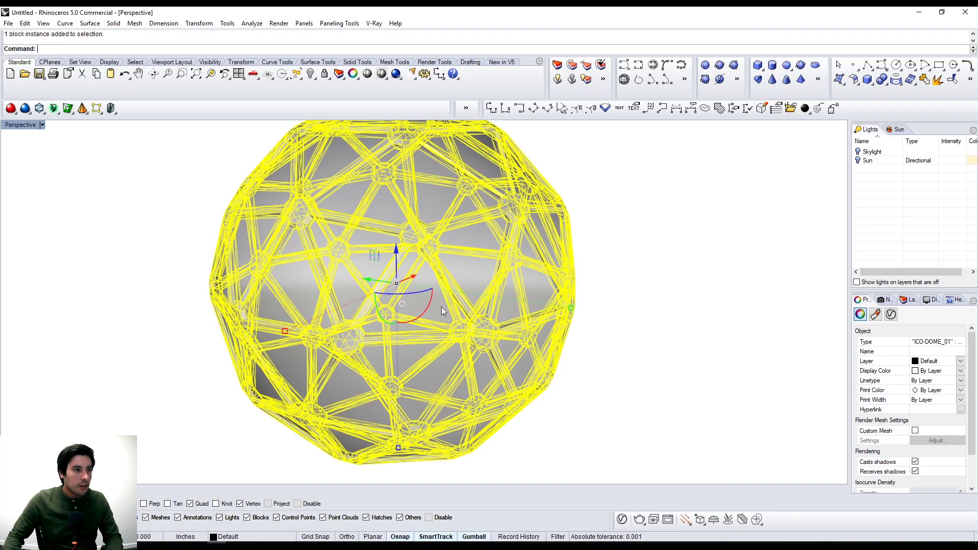
{"action": "key", "text": "Return"}
Check the separated meshes by selecting the inner sphere and the outer frame individually.
{"action": "left_click", "coordinate": [353, 295]}
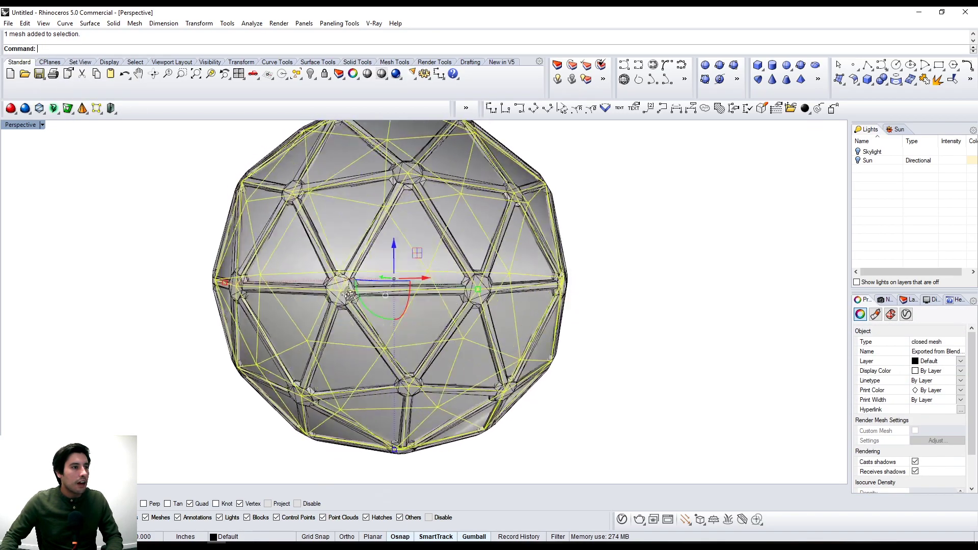
{"action": "scroll", "coordinate": [321, 308], "scroll_direction": "up", "scroll_amount": 2}
{"action": "right_click_drag", "start_coordinate": [315, 286], "coordinate": [346, 299]}
{"action": "scroll", "coordinate": [346, 299], "scroll_direction": "down", "scroll_amount": 5}
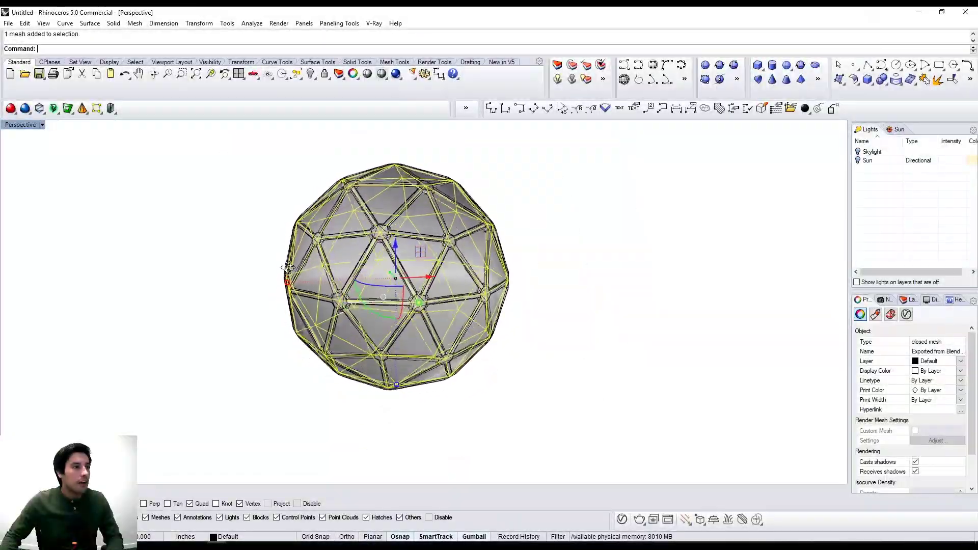
{"action": "scroll", "coordinate": [331, 263], "scroll_direction": "up", "scroll_amount": 4}
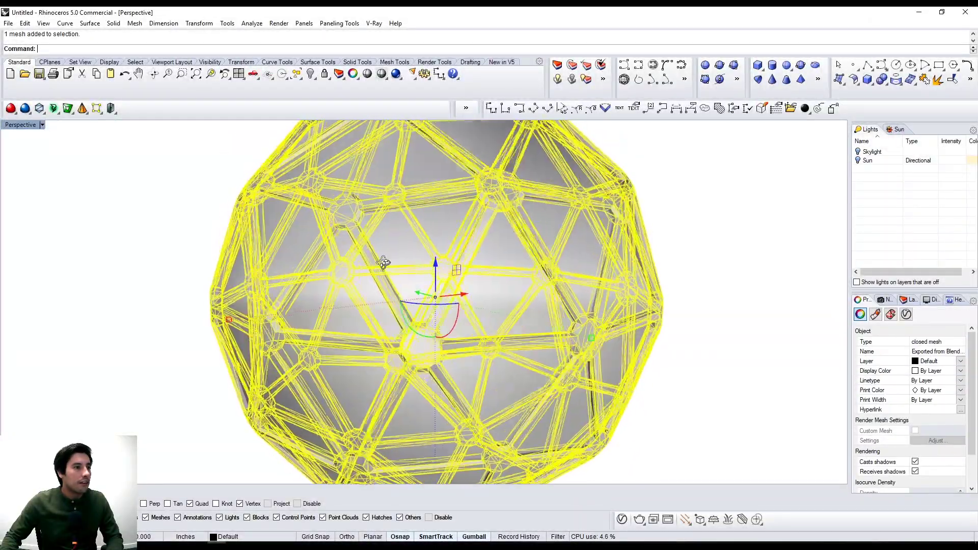
{"action": "key", "text": "Escape"}
Select the frame mesh and move it to Layer 01.
{"action": "left_click", "coordinate": [909, 300]}
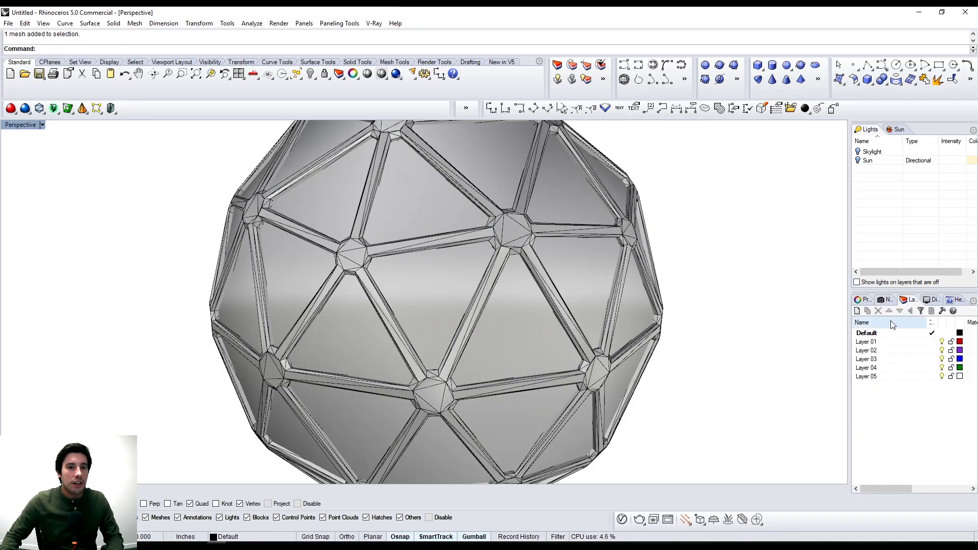
{"action": "scroll", "coordinate": [555, 275], "scroll_direction": "down", "scroll_amount": 2}
{"action": "middle_click", "coordinate": [554, 275]}
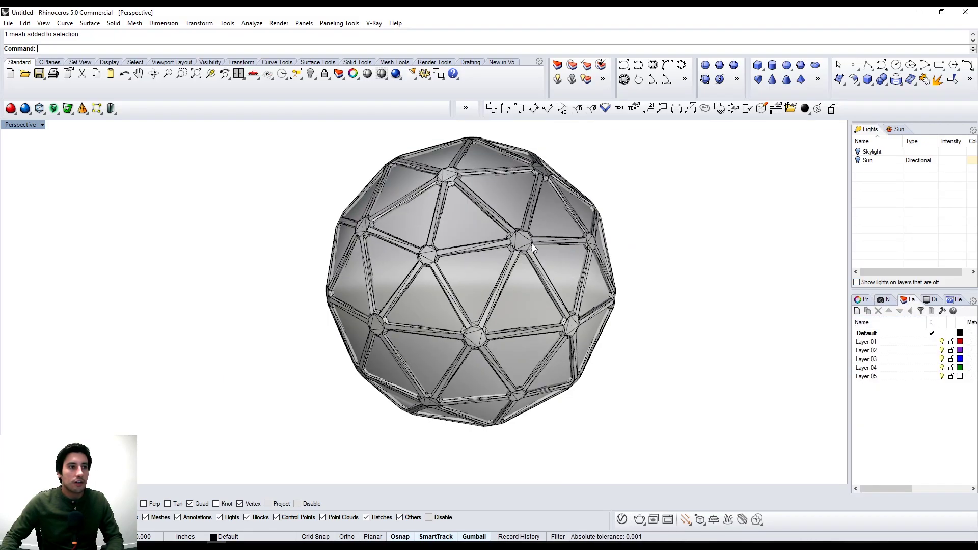
{"action": "right_click", "coordinate": [870, 345]}
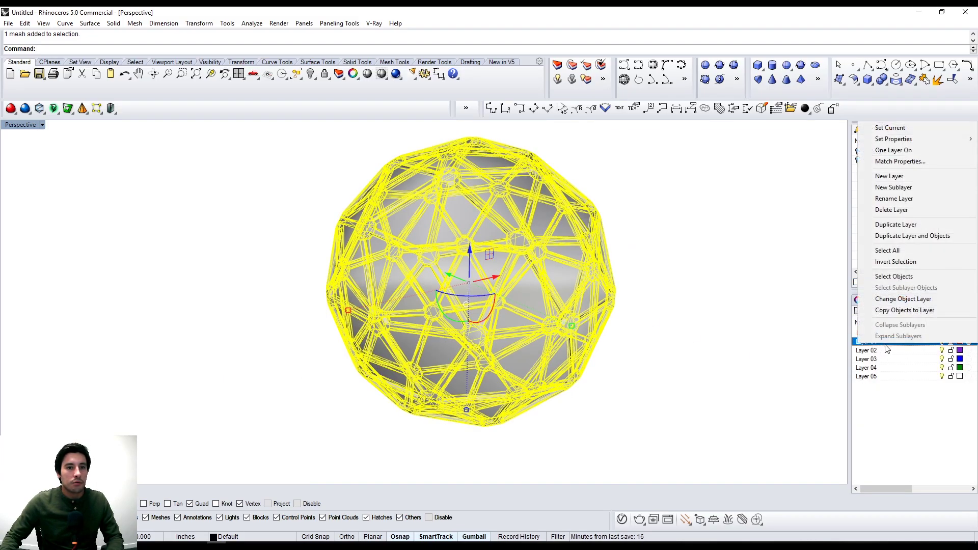
{"action": "left_click", "coordinate": [893, 304]}
Select the inner sphere mesh and move it to Layer 03.
{"action": "scroll", "coordinate": [605, 291], "scroll_direction": "up", "scroll_amount": 5}
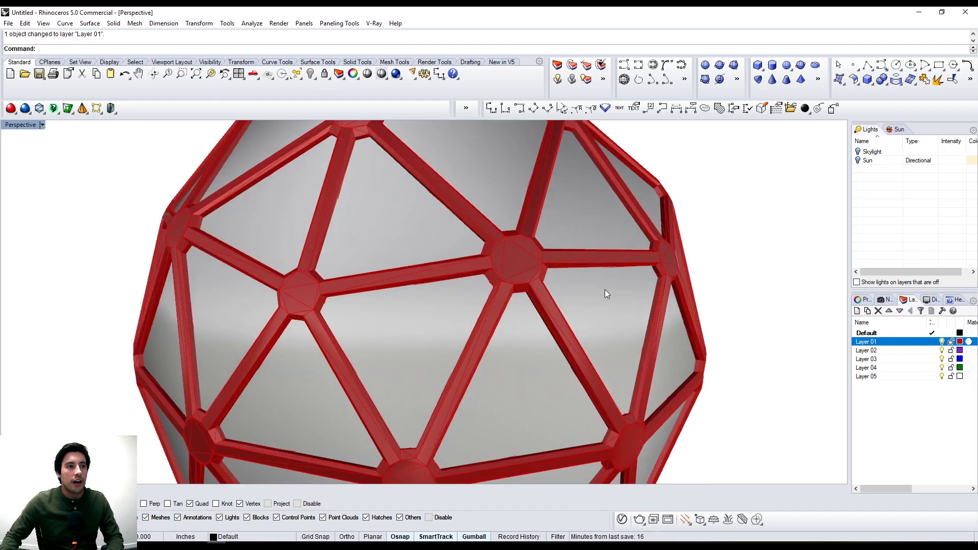
{"action": "right_click", "coordinate": [919, 367]}
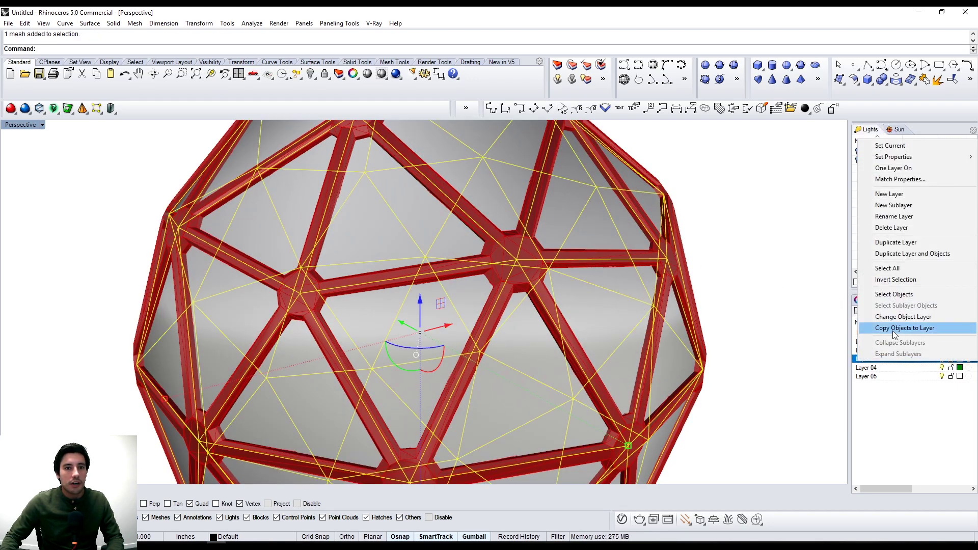
{"action": "left_click", "coordinate": [899, 317]}
Purge the unused layers and rename Layer 01 to STRUCTURE and Layer 03 to GLASS.
{"action": "scroll", "coordinate": [677, 263], "scroll_direction": "down", "scroll_amount": 5}
{"action": "right_click_drag", "start_coordinate": [677, 263], "coordinate": [628, 314]}
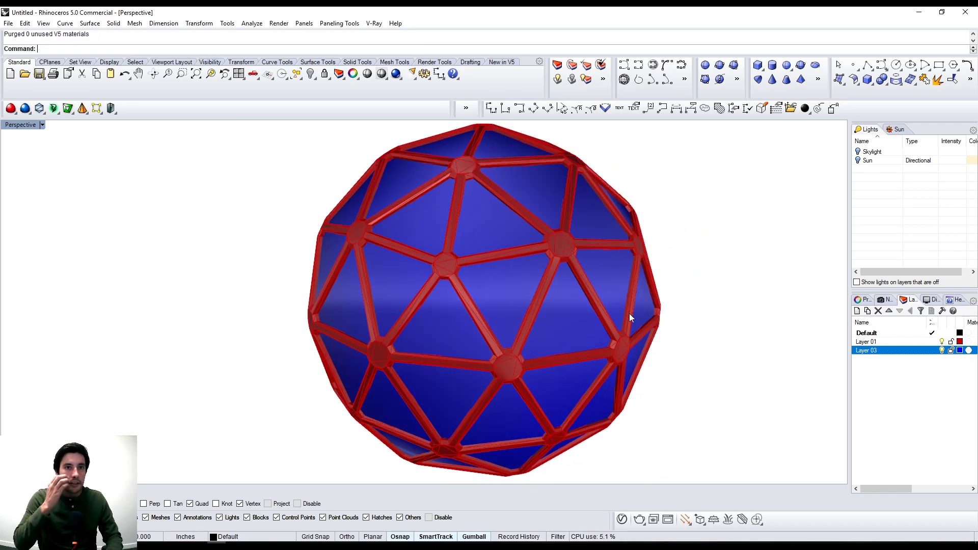
{"action": "right_click_drag", "start_coordinate": [598, 292], "coordinate": [443, 240]}
{"action": "left_click", "coordinate": [865, 344]}
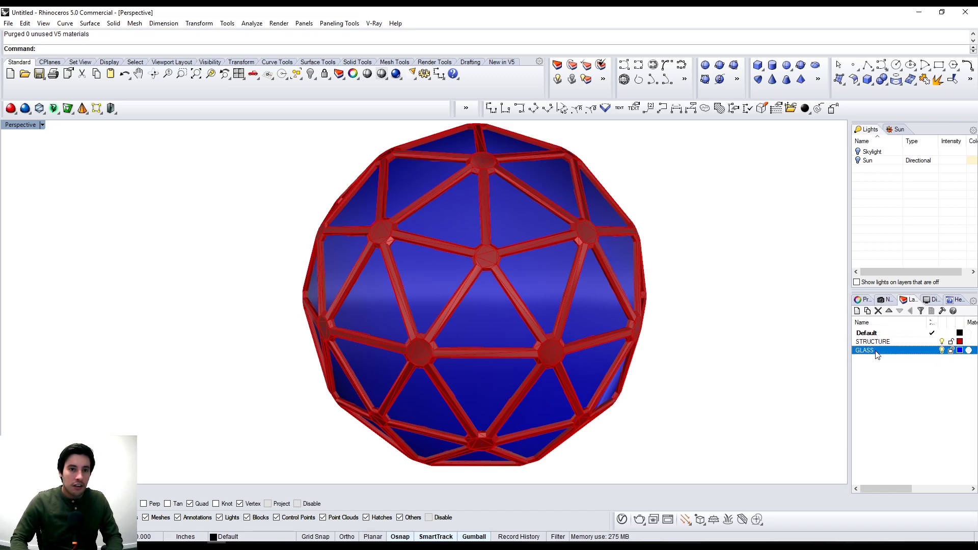
{"action": "right_click_drag", "start_coordinate": [706, 217], "coordinate": [494, 259]}
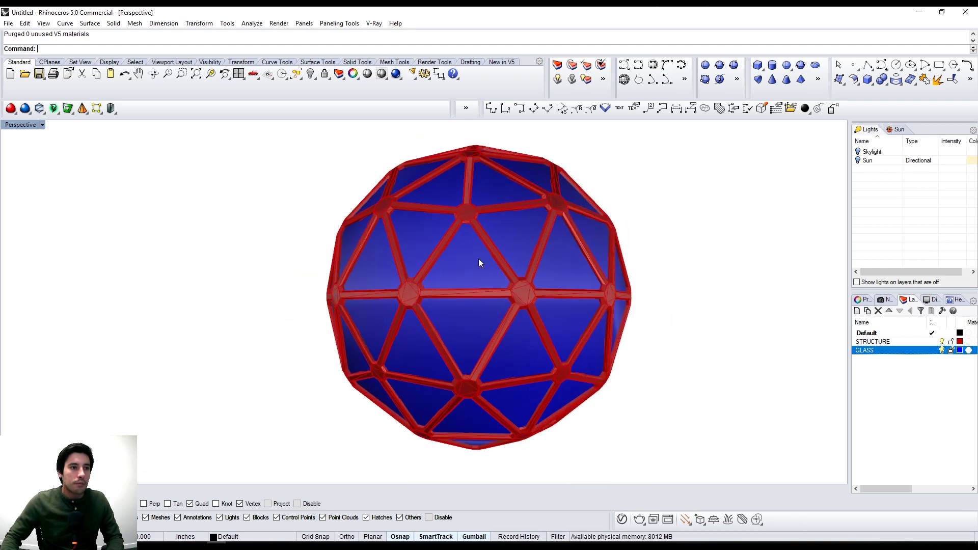
{"action": "right_click_drag", "start_coordinate": [370, 296], "coordinate": [601, 312]}
{"action": "right_click_drag", "start_coordinate": [335, 307], "coordinate": [441, 295]}
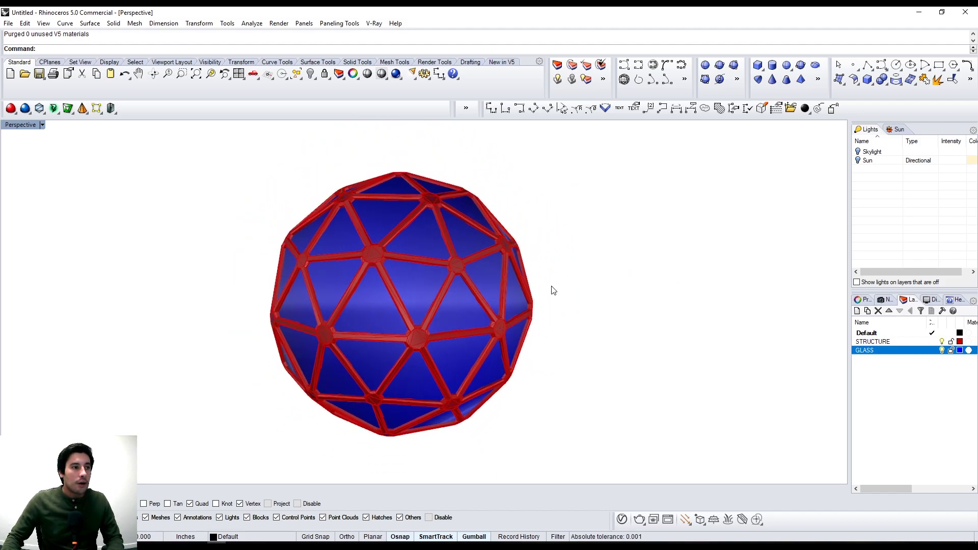
Set the STRUCTURE layer colour to black and the GLASS layer colour to teal.
{"action": "right_click_drag", "start_coordinate": [363, 240], "coordinate": [376, 372]}
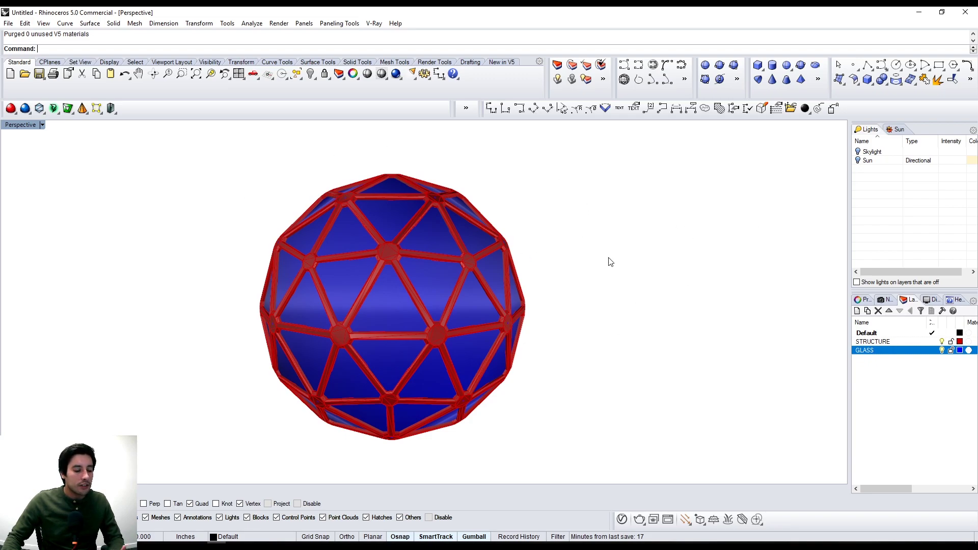
{"action": "right_click_drag", "start_coordinate": [461, 288], "coordinate": [515, 297], "text": "shift"}
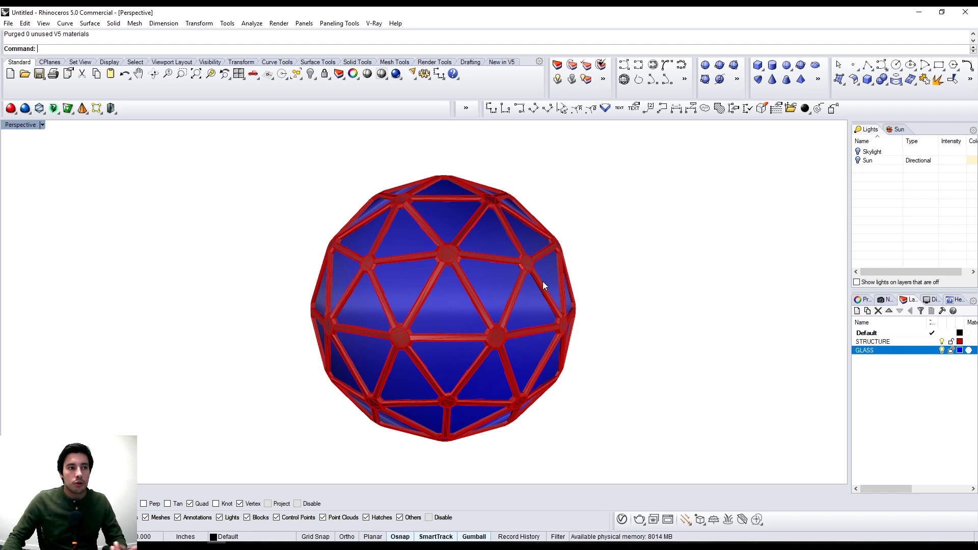
{"action": "right_click_drag", "start_coordinate": [525, 349], "coordinate": [616, 336]}
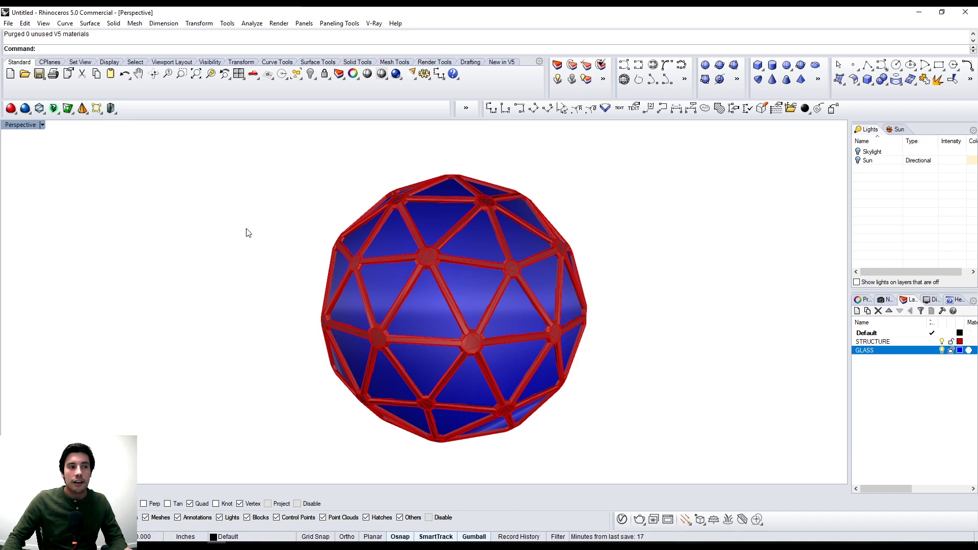
{"action": "right_click_drag", "start_coordinate": [616, 336], "coordinate": [644, 341]}
{"action": "left_click", "coordinate": [960, 342]}
{"action": "left_click", "coordinate": [960, 350]}
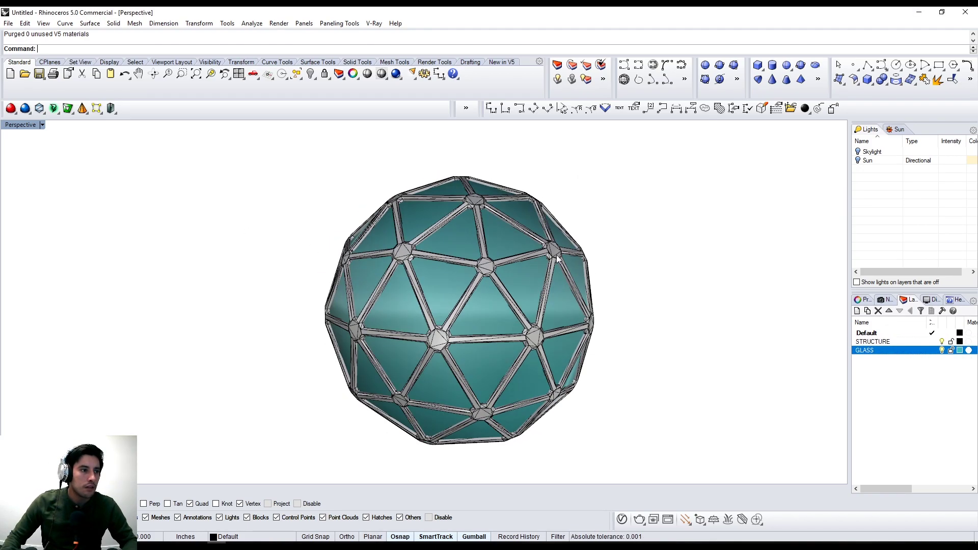
Draw a horizontal plane through the sphere's middle and extrude it downward into a solid block enclosing the lower half.
{"action": "left_click", "coordinate": [600, 234]}
{"action": "mouse_move", "coordinate": [656, 400]}
{"action": "right_mouse_down"}
{"action": "mouse_move", "coordinate": [632, 366]}
{"action": "mouse_move", "coordinate": [671, 362]}
{"action": "right_mouse_up"}
{"action": "left_click", "coordinate": [329, 428]}
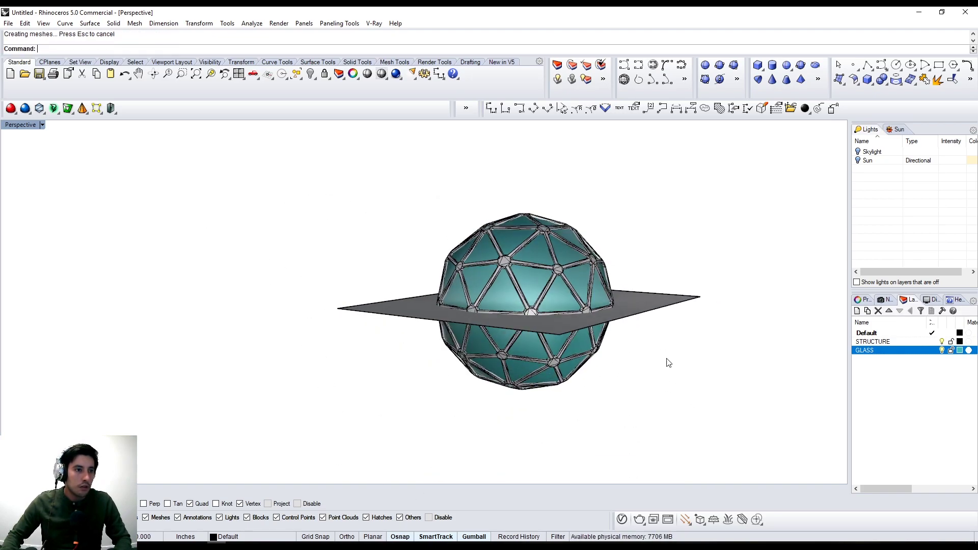
{"action": "type", "text": "ExtrudeSrf"}
{"action": "key", "text": "Return"}
{"action": "left_click", "coordinate": [640, 293]}
{"action": "key", "text": "Return"}
Convert the solid block to a mesh and delete the original solid.
{"action": "scroll", "coordinate": [570, 365], "scroll_direction": "up", "scroll_amount": 2}
{"action": "left_click", "coordinate": [570, 365]}
{"action": "type", "text": "Mesh"}
{"action": "key", "text": "Return"}
{"action": "key", "text": "Delete"}
Draw a mesh box snapped to the block's corners and delete the previous block mesh.
{"action": "left_click", "coordinate": [478, 328]}
{"action": "type", "text": "MesB"}
{"action": "key", "text": "BackSpace"}
{"action": "type", "text": "hBox"}
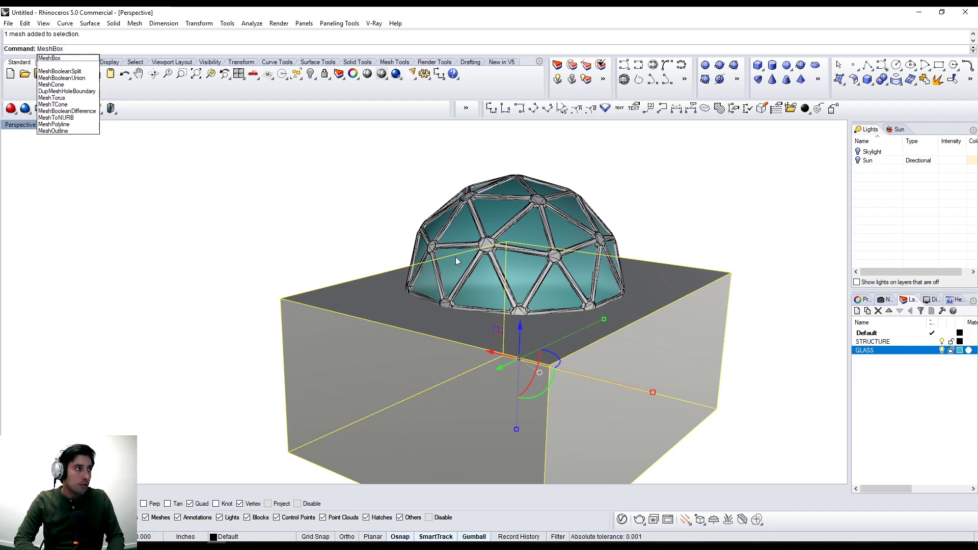
{"action": "key", "text": "Return"}
{"action": "left_click", "coordinate": [281, 299]}
{"action": "left_click", "coordinate": [732, 274]}
{"action": "left_click", "coordinate": [717, 409]}
{"action": "key", "text": "Delete"}
Subtract the mesh box from the geodesic frame with MeshBooleanDifference.
{"action": "left_click", "coordinate": [666, 383]}
{"action": "right_click_drag", "start_coordinate": [666, 383], "coordinate": [685, 413]}
{"action": "left_click", "coordinate": [496, 235]}
{"action": "type", "text": "MeshBooleanDifference"}
{"action": "key", "text": "Return"}
{"action": "left_click", "coordinate": [305, 330]}
{"action": "key", "text": "Return"}
{"action": "left_click", "coordinate": [308, 323]}
{"action": "key", "text": "Escape"}
Subtract the mesh box from the inner glass sphere with MeshBooleanDifference and delete the box.
{"action": "type", "text": "MeshBooleanDifference"}
{"action": "key", "text": "Return"}
{"action": "left_click", "coordinate": [442, 264]}
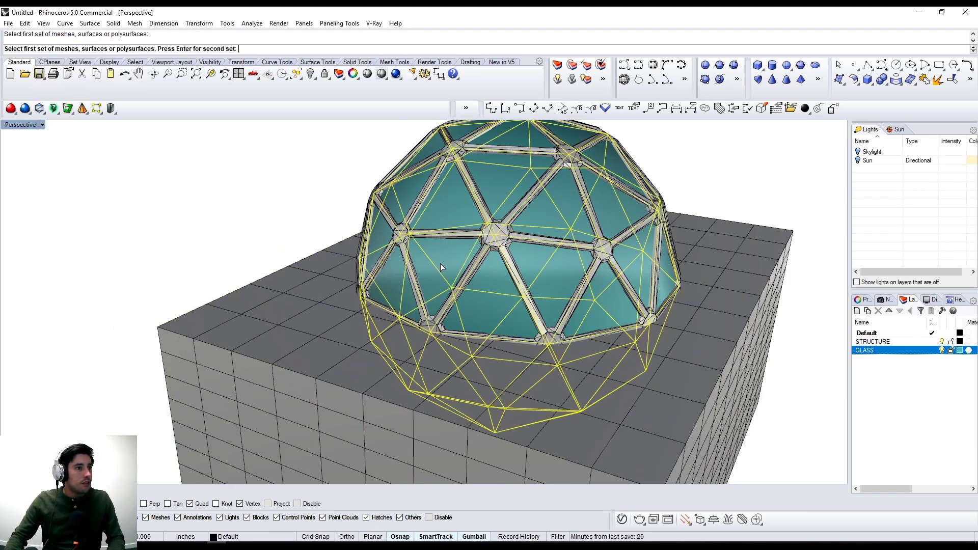
{"action": "left_click", "coordinate": [496, 235]}
{"action": "left_click", "coordinate": [317, 286]}
{"action": "key", "text": "Return"}
{"action": "left_click", "coordinate": [542, 404]}
{"action": "key", "text": "Delete"}
Scale the glass dome mesh uniformly to a slightly smaller size in the Top view.
{"action": "right_click_drag", "start_coordinate": [541, 404], "coordinate": [479, 357]}
{"action": "left_click", "coordinate": [482, 259]}
{"action": "right_click_drag", "start_coordinate": [482, 259], "coordinate": [458, 304], "text": "shift"}
{"action": "double_click", "coordinate": [6, 126]}
{"action": "scroll", "coordinate": [163, 203], "scroll_direction": "up", "scroll_amount": 4}
{"action": "left_click_drag", "start_coordinate": [132, 202], "coordinate": [137, 202], "text": "shift"}
{"action": "double_click", "coordinate": [448, 125]}
{"action": "key", "text": "Escape"}
Try a MeshBooleanDifference on the glass dome mesh, and undo it.
{"action": "right_click_drag", "start_coordinate": [483, 211], "coordinate": [360, 259]}
{"action": "left_click", "coordinate": [346, 247]}
{"action": "type", "text": "MeshBooleanDifference"}
{"action": "key", "text": "Return"}
{"action": "left_click", "coordinate": [515, 289]}
{"action": "key", "text": "Return"}
{"action": "left_click", "coordinate": [421, 231]}
{"action": "key", "text": "ctrl+z"}
{"action": "right_click_drag", "start_coordinate": [420, 231], "coordinate": [567, 257]}
{"action": "key", "text": "ctrl+z"}
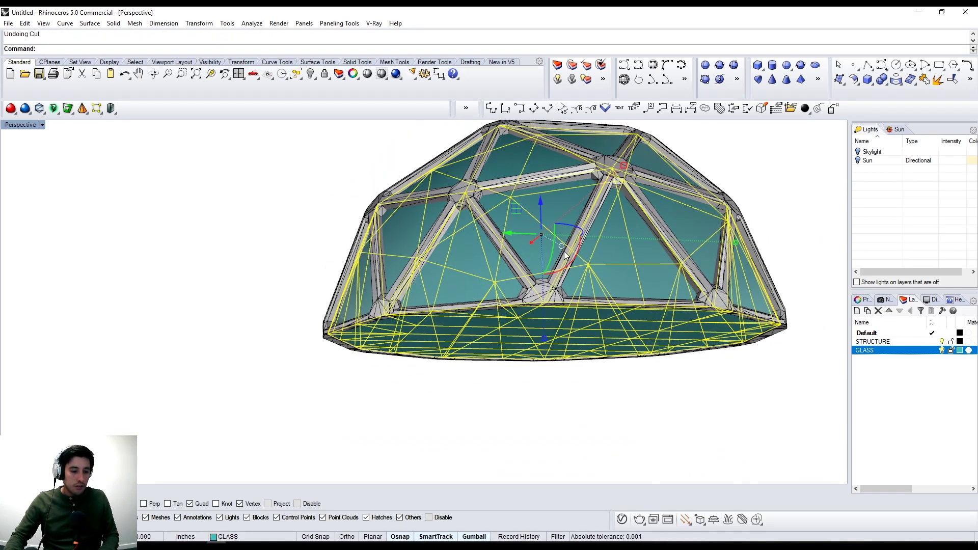
Move the selected glass mesh slightly down and try to hollow the glass dome with MeshBooleanDifference.
{"action": "left_click_drag", "start_coordinate": [541, 201], "coordinate": [541, 204]}
{"action": "left_click", "coordinate": [408, 241]}
{"action": "type", "text": "MeshBooleanDifference"}
{"action": "key", "text": "Return"}
{"action": "left_click", "coordinate": [495, 341]}
{"action": "key", "text": "Return"}
{"action": "left_click", "coordinate": [495, 341]}
Lower the glass mesh slightly further, try the mesh difference and deletion again, and undo them.
{"action": "right_click_drag", "start_coordinate": [495, 341], "coordinate": [763, 244]}
{"action": "left_click_drag", "start_coordinate": [545, 217], "coordinate": [545, 222]}
{"action": "right_click_drag", "start_coordinate": [713, 346], "coordinate": [734, 244]}
{"action": "scroll", "coordinate": [612, 285], "scroll_direction": "up", "scroll_amount": 4}
{"action": "left_click", "coordinate": [360, 356]}
{"action": "type", "text": "MeshBooleanDifference"}
{"action": "key", "text": "Return"}
{"action": "left_click", "coordinate": [498, 351]}
{"action": "key", "text": "Return"}
{"action": "key", "text": "Delete"}
{"action": "key", "text": "ctrl+z"}
{"action": "key", "text": "ctrl+z"}
{"action": "right_click_drag", "start_coordinate": [492, 340], "coordinate": [433, 301]}
{"action": "key", "text": "Delete"}
{"action": "key", "text": "ctrl+z"}
Explode the glass dome mesh and delete its flat base piece.
{"action": "left_click", "coordinate": [402, 288]}
{"action": "left_click", "coordinate": [433, 301]}
{"action": "right_click_drag", "start_coordinate": [433, 301], "coordinate": [502, 367]}
{"action": "type", "text": "Explode"}
{"action": "key", "text": "Return"}
{"action": "double_click", "coordinate": [21, 125]}
{"action": "scroll", "coordinate": [211, 395], "scroll_direction": "up", "scroll_amount": 20}
{"action": "key", "text": "Escape"}
{"action": "left_click_drag", "start_coordinate": [99, 350], "coordinate": [398, 396]}
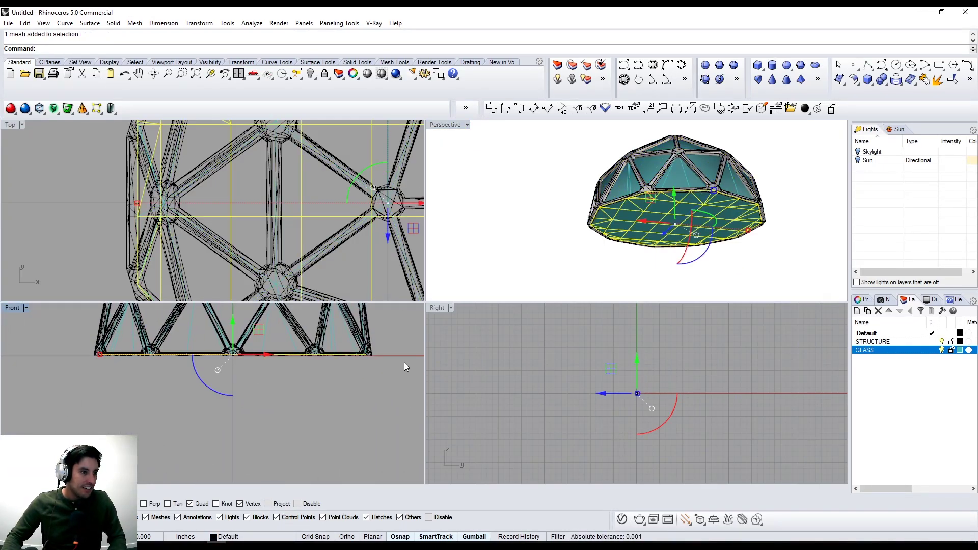
{"action": "key", "text": "Delete"}
Select all objects on the GLASS layer and join them into one mesh.
{"action": "double_click", "coordinate": [445, 125]}
{"action": "right_click_drag", "start_coordinate": [523, 235], "coordinate": [530, 178]}
{"action": "right_click", "coordinate": [861, 351]}
{"action": "left_click", "coordinate": [896, 283]}
{"action": "type", "text": "Join"}
{"action": "key", "text": "Return"}
{"action": "right_click_drag", "start_coordinate": [525, 356], "coordinate": [358, 367]}
{"action": "key", "text": "Escape"}
{"action": "key", "text": "Escape"}
{"action": "scroll", "coordinate": [357, 398], "scroll_direction": "up", "scroll_amount": 8}
{"action": "scroll", "coordinate": [356, 368], "scroll_direction": "up", "scroll_amount": 9}
{"action": "type", "text": "ExtrudeSrf"}
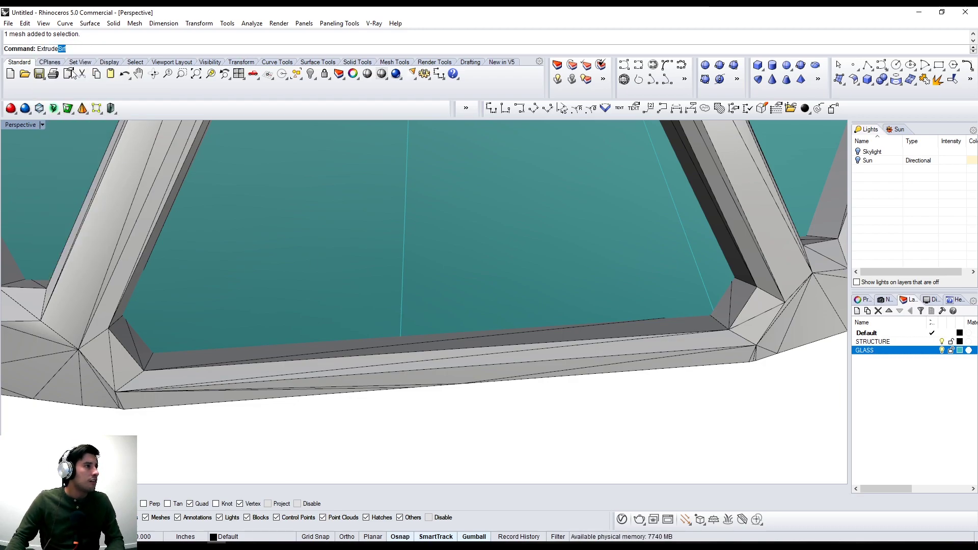
{"action": "key", "text": "Escape"}
{"action": "scroll", "coordinate": [341, 434], "scroll_direction": "down", "scroll_amount": 10}
{"action": "scroll", "coordinate": [453, 339], "scroll_direction": "up", "scroll_amount": 8}
{"action": "scroll", "coordinate": [416, 373], "scroll_direction": "down", "scroll_amount": 8}
{"action": "left_click_drag", "start_coordinate": [551, 446], "coordinate": [173, 184]}
{"action": "key", "text": "Escape"}
{"action": "scroll", "coordinate": [374, 406], "scroll_direction": "up", "scroll_amount": 7}
{"action": "left_click", "coordinate": [387, 355]}
{"action": "left_click", "coordinate": [387, 355], "text": "ctrl"}
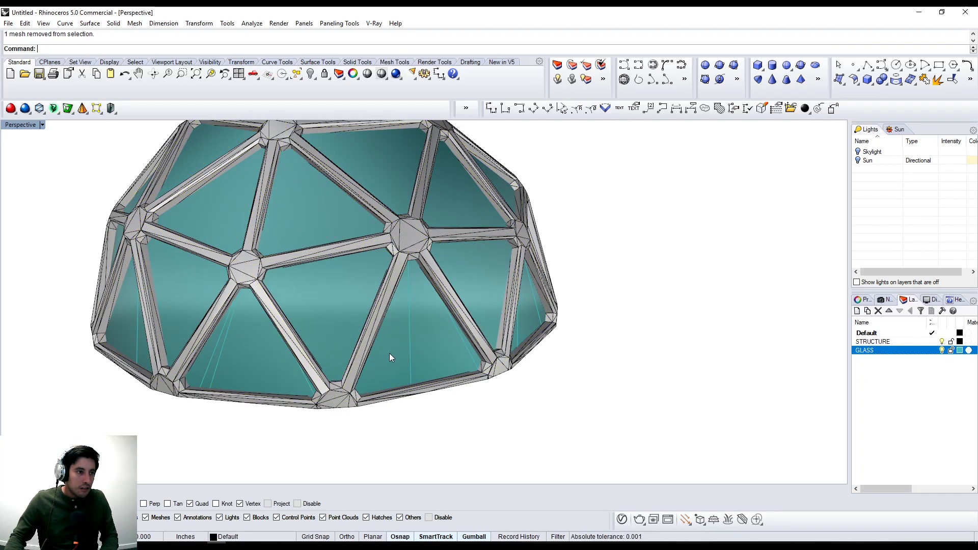
Try to explode the glass dome mesh into separate panels.
{"action": "left_click", "coordinate": [446, 352]}
{"action": "type", "text": "ExplExplodeBlock"}
{"action": "key", "text": "Return"}
{"action": "key", "text": "Escape"}
{"action": "right_click_drag", "start_coordinate": [430, 348], "coordinate": [408, 326]}
{"action": "left_click", "coordinate": [407, 326]}
{"action": "scroll", "coordinate": [419, 358], "scroll_direction": "up", "scroll_amount": 5}
{"action": "type", "text": "ExplDE"}
{"action": "key", "text": "BackSpace"}
{"action": "key", "text": "BackSpace"}
{"action": "key", "text": "BackSpace"}
{"action": "key", "text": "BackSpace"}
{"action": "type", "text": "Mesh"}
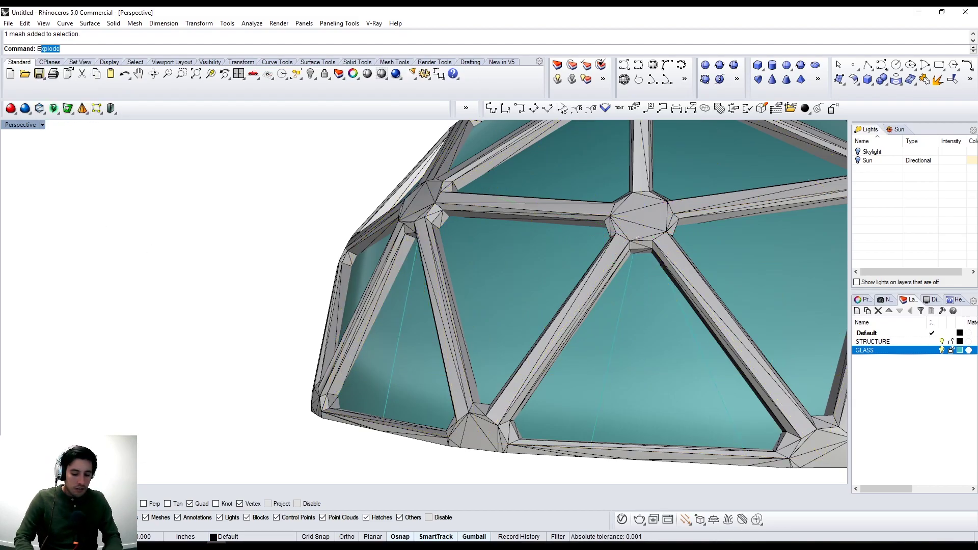
{"action": "type", "text": "Expl"}
{"action": "key", "text": "Return"}
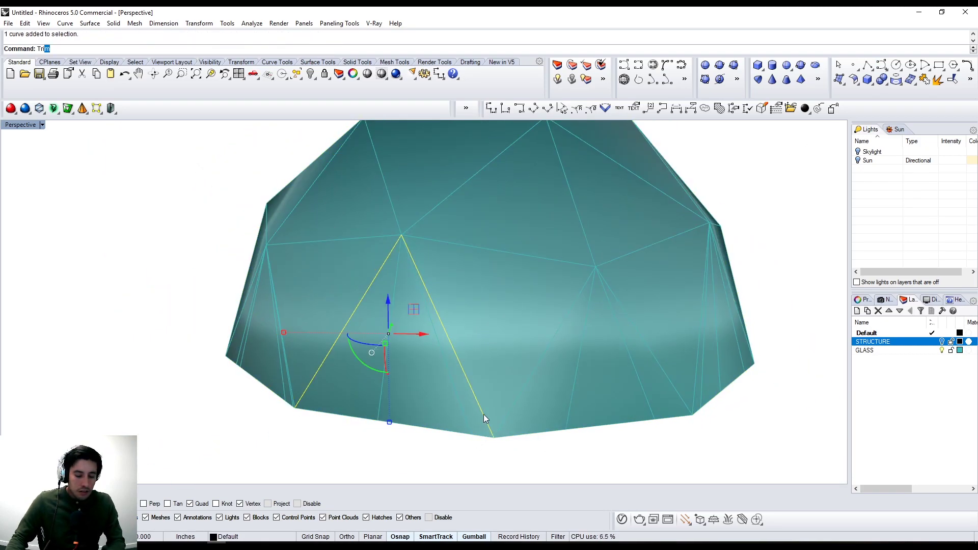
Trim the glass mesh with the triangular curve to remove one lower panel as an entrance opening.
{"action": "type", "text": "MeSHT"}
{"action": "key", "text": "Return"}
{"action": "left_click", "coordinate": [437, 377]}
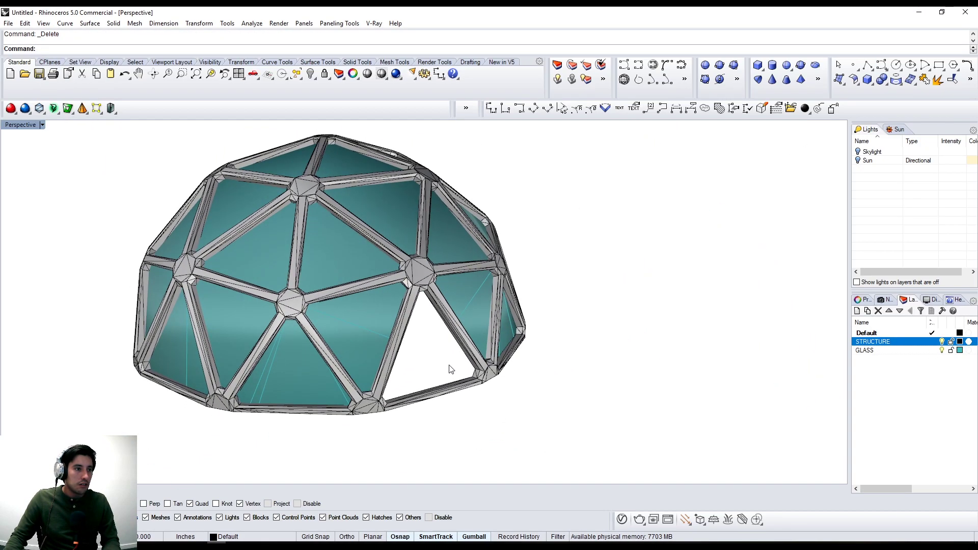
Draw a line along the opening's lower frame bar and extrude it into a surface, using Perp snap to set the direction.
{"action": "scroll", "coordinate": [535, 356], "scroll_direction": "up", "scroll_amount": 8}
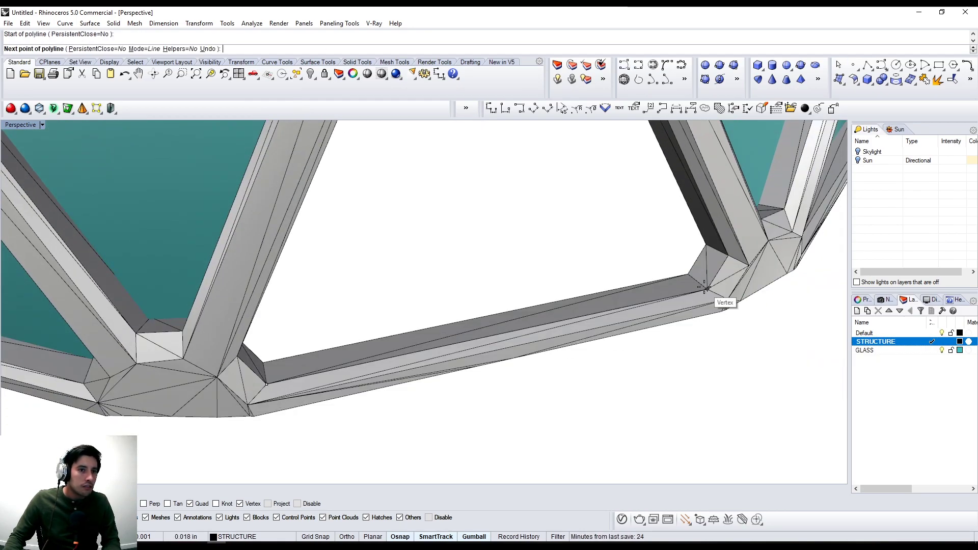
{"action": "key", "text": "Escape"}
{"action": "left_click", "coordinate": [506, 331]}
{"action": "type", "text": "ExtrudeCrv"}
{"action": "key", "text": "Return"}
{"action": "type", "text": "d"}
{"action": "key", "text": "Return"}
{"action": "left_click", "coordinate": [486, 318]}
{"action": "left_click", "coordinate": [144, 504]}
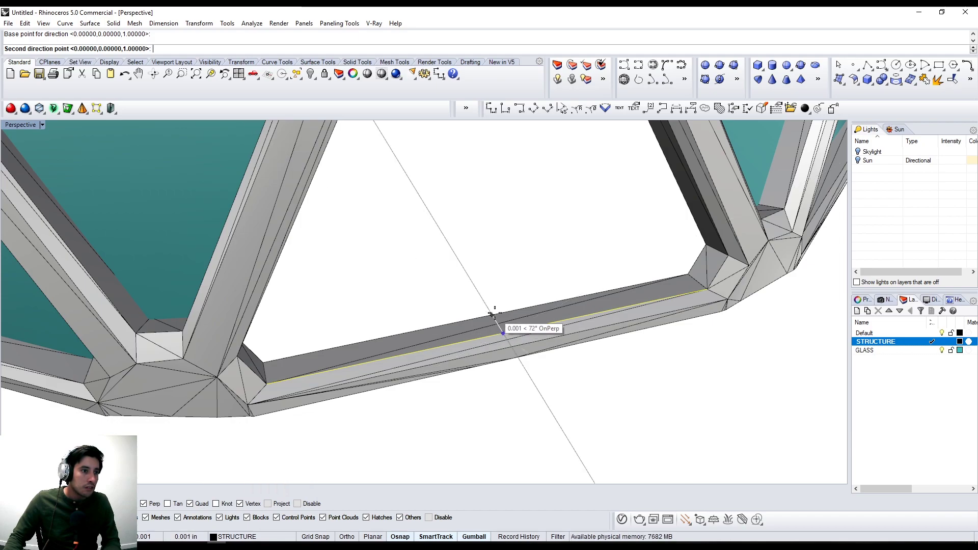
{"action": "left_click", "coordinate": [493, 310]}
{"action": "scroll", "coordinate": [493, 310], "scroll_direction": "down", "scroll_amount": 5}
{"action": "left_click", "coordinate": [550, 395]}
{"action": "key", "text": "Escape"}
Select the outer edge of the extruded surface and adjust it.
{"action": "left_click", "coordinate": [564, 352], "text": "ctrl+shift"}
{"action": "right_click_drag", "start_coordinate": [550, 395], "coordinate": [611, 374]}
{"action": "left_click", "coordinate": [402, 438]}
{"action": "left_click", "coordinate": [511, 396]}
{"action": "right_click_drag", "start_coordinate": [443, 375], "coordinate": [574, 341]}
{"action": "key", "text": "Escape"}
Try to extrude the entrance surface at the opening's lower frame bar into a solid slab.
{"action": "type", "text": "ExtrudeSrf"}
{"action": "key", "text": "Return"}
{"action": "left_click", "coordinate": [540, 326]}
{"action": "key", "text": "Return"}
{"action": "right_click_drag", "start_coordinate": [456, 356], "coordinate": [600, 356]}
{"action": "left_click", "coordinate": [582, 307]}
{"action": "key", "text": "Return"}
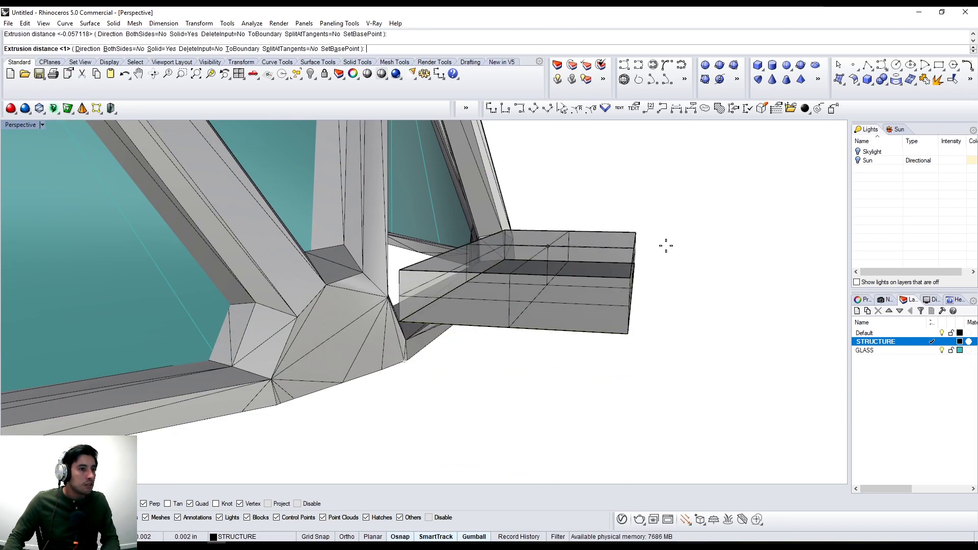
{"action": "right_click_drag", "start_coordinate": [670, 256], "coordinate": [586, 260]}
{"action": "key", "text": "Escape"}
{"action": "right_click_drag", "start_coordinate": [580, 351], "coordinate": [605, 436]}
{"action": "left_click", "coordinate": [411, 358]}
{"action": "key", "text": "Escape"}
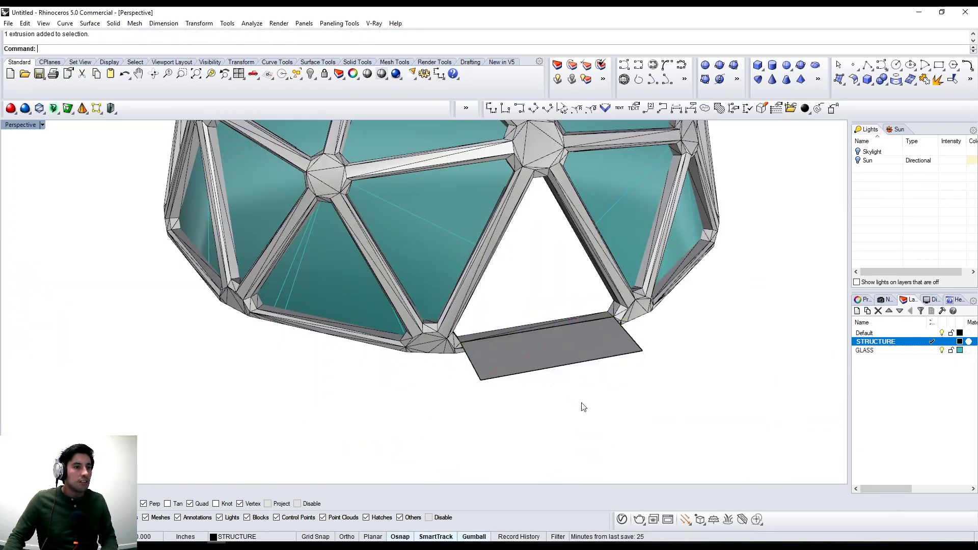
Loft a surface between the lower frame line and the outer edge curve, and adjust the outer edge vertically.
{"action": "type", "text": "Loft"}
{"action": "key", "text": "Return"}
{"action": "left_click", "coordinate": [461, 316]}
{"action": "left_click", "coordinate": [508, 345]}
{"action": "left_click", "coordinate": [530, 378]}
{"action": "left_click", "coordinate": [508, 540]}
{"action": "key", "text": "Return"}
{"action": "key", "text": "Return"}
{"action": "left_click", "coordinate": [498, 351]}
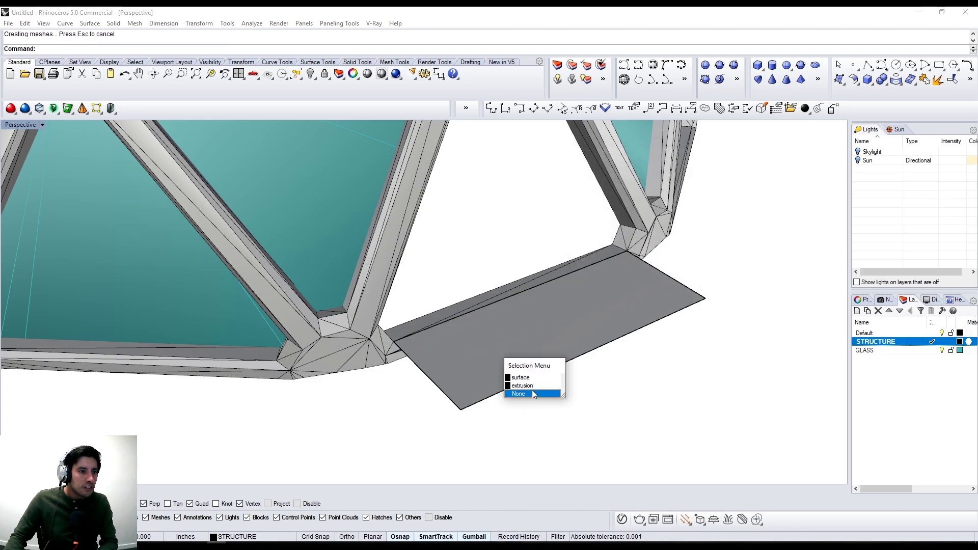
{"action": "left_click", "coordinate": [521, 377]}
{"action": "right_click_drag", "start_coordinate": [506, 442], "coordinate": [579, 350]}
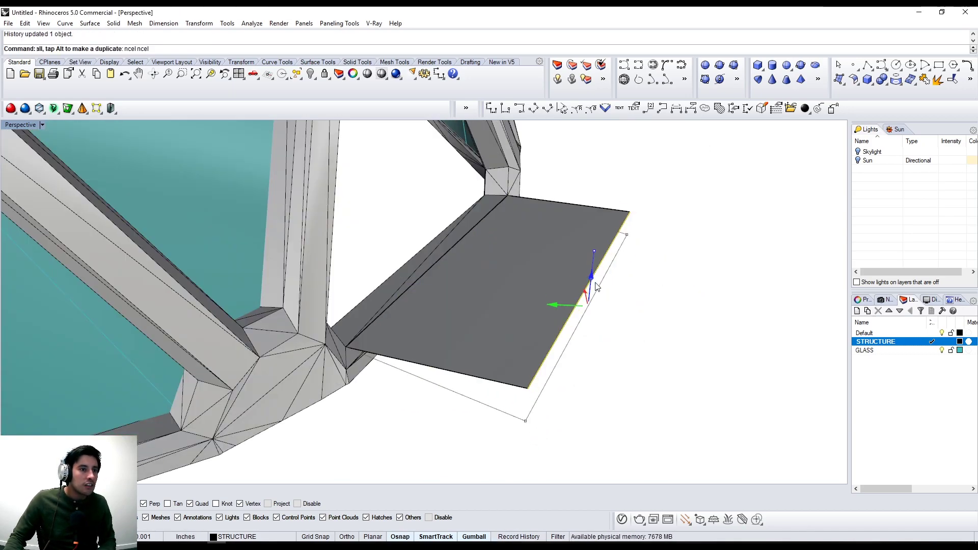
Duplicate the outer edge of the entrance surface and delete the overlapping surfaces.
{"action": "right_click_drag", "start_coordinate": [589, 280], "coordinate": [558, 274]}
{"action": "key", "text": "Delete"}
{"action": "left_click", "coordinate": [570, 250]}
{"action": "left_click", "coordinate": [592, 272]}
{"action": "key", "text": "Delete"}
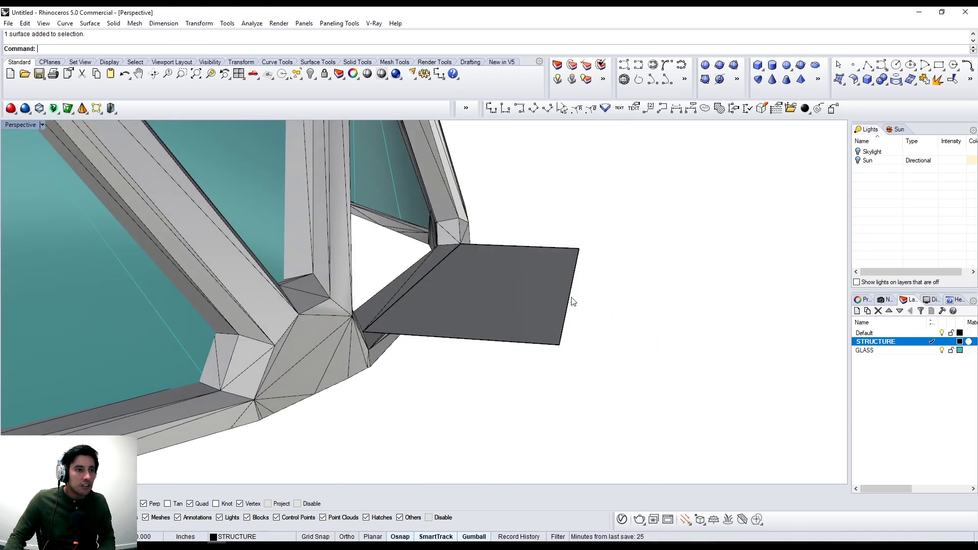
{"action": "left_click", "coordinate": [484, 340]}
{"action": "mouse_move", "coordinate": [581, 331]}
{"action": "right_mouse_down"}
{"action": "mouse_move", "coordinate": [478, 346]}
{"action": "mouse_move", "coordinate": [407, 311]}
{"action": "right_mouse_up"}
{"action": "type", "text": "dupedge"}
{"action": "key", "text": "Return"}
{"action": "left_click", "coordinate": [479, 283]}
{"action": "key", "text": "Delete"}
Display the Perspective view in Shaded mode with a solid grey background colour.
{"action": "left_click", "coordinate": [42, 125]}
{"action": "left_click", "coordinate": [30, 150]}
{"action": "left_click", "coordinate": [43, 125]}
{"action": "left_click", "coordinate": [30, 163]}
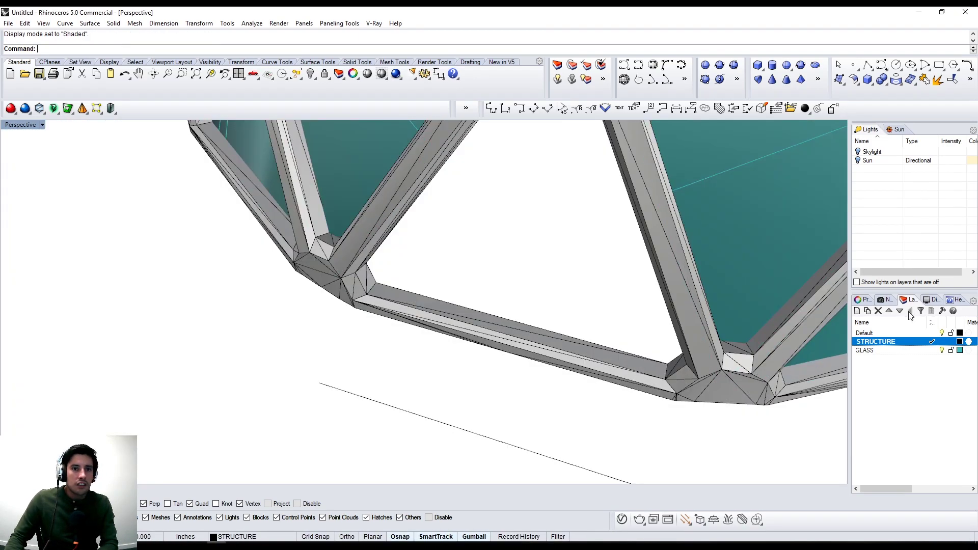
{"action": "left_click", "coordinate": [932, 299]}
{"action": "left_click", "coordinate": [939, 353]}
{"action": "left_click", "coordinate": [802, 254]}
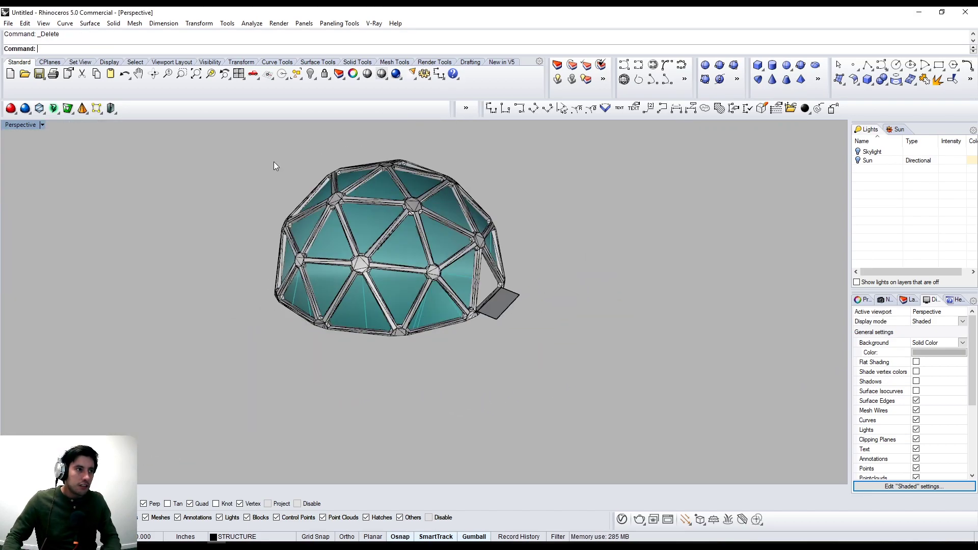
Add a large ground plane beneath the dome and slope the entrance ramp down towards it.
{"action": "key", "text": "ctrl+a"}
{"action": "scroll", "coordinate": [507, 338], "scroll_direction": "up", "scroll_amount": 5}
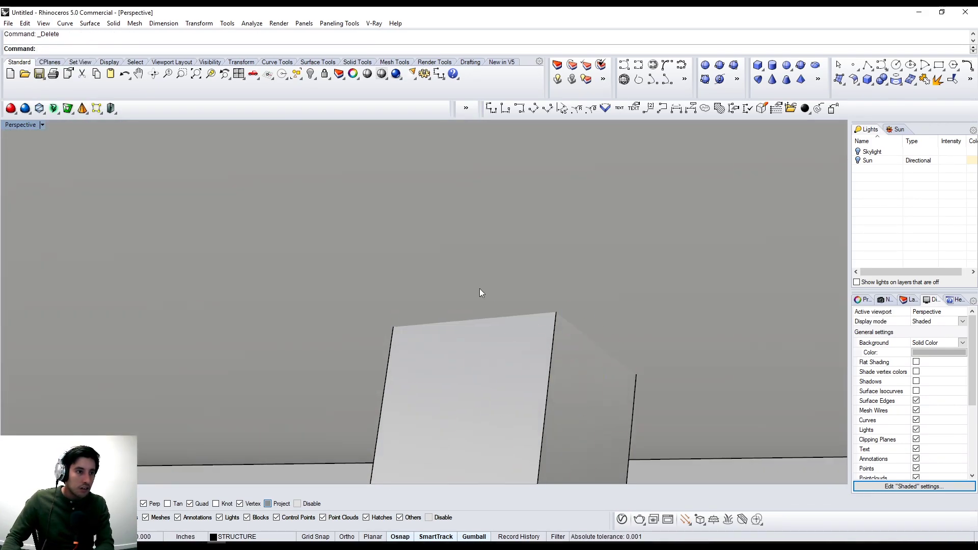
{"action": "left_click", "coordinate": [520, 355]}
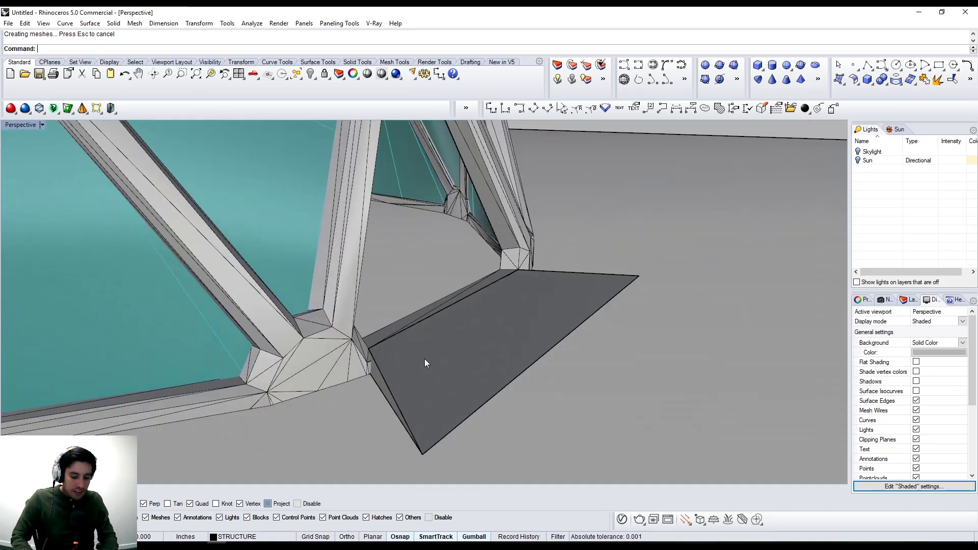
{"action": "key", "text": "Return"}
{"action": "key", "text": "Return"}
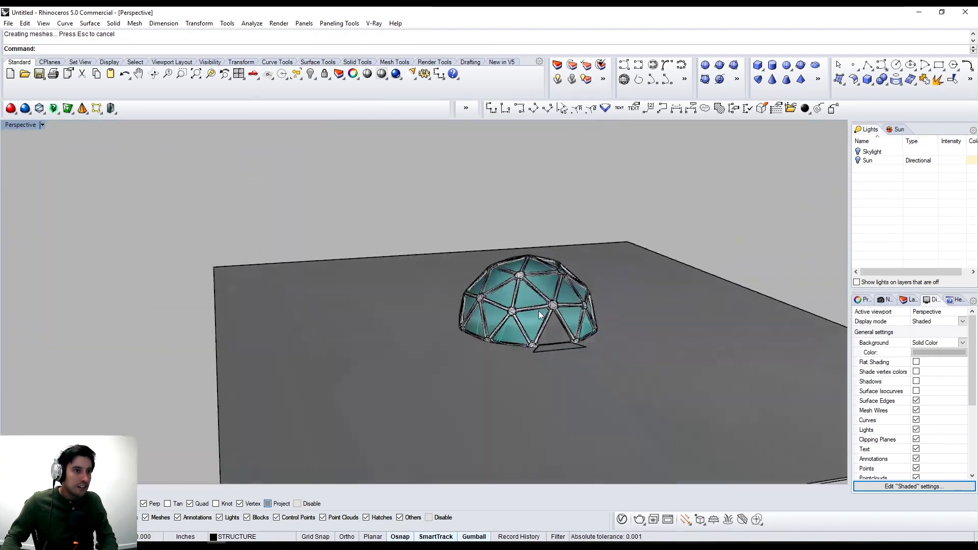
Try to scale the ground plane with 5000 as the second reference point, and move it vertically.
{"action": "left_click", "coordinate": [541, 291]}
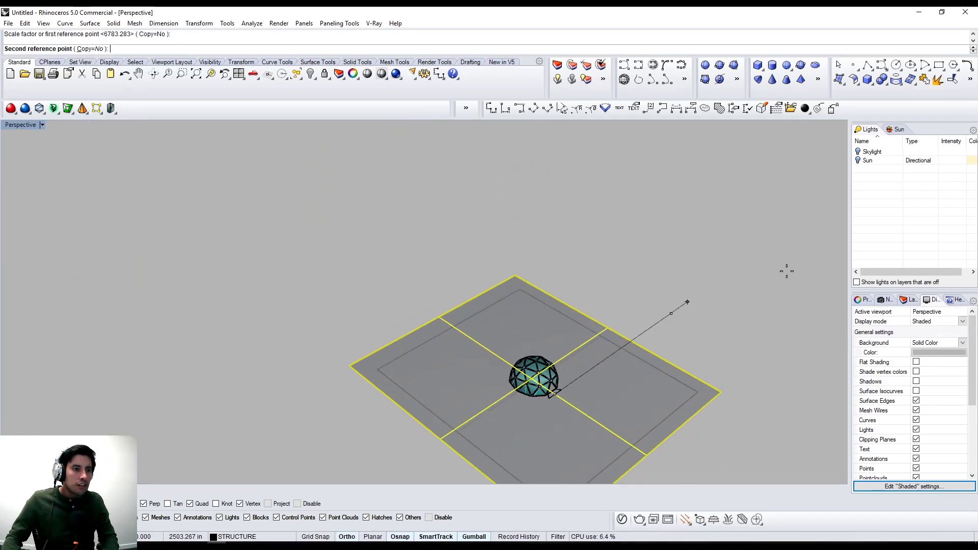
{"action": "scroll", "coordinate": [534, 326], "scroll_direction": "up", "scroll_amount": 10}
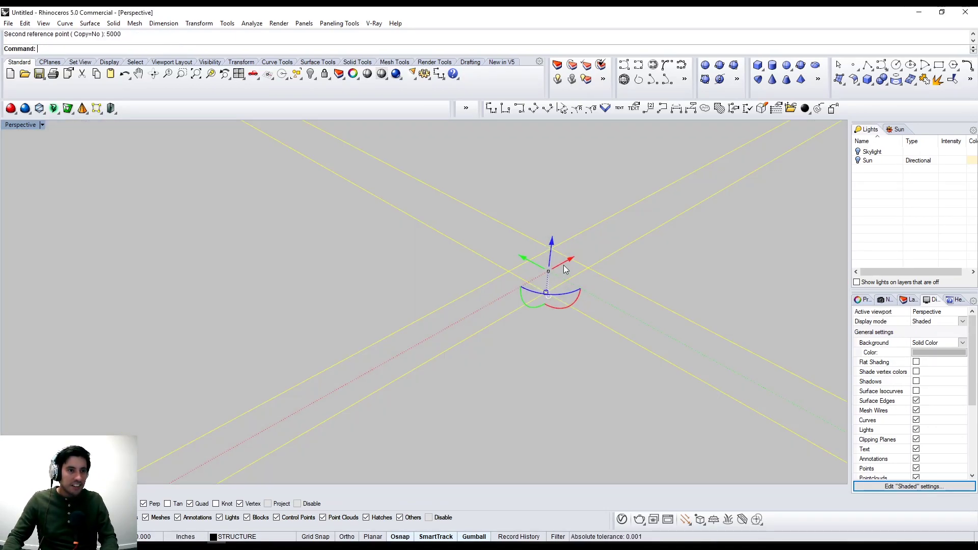
{"action": "scroll", "coordinate": [563, 270], "scroll_direction": "down", "scroll_amount": 15}
{"action": "left_click", "coordinate": [285, 304]}
{"action": "type", "text": "m"}
{"action": "key", "text": "Return"}
{"action": "left_click", "coordinate": [277, 308]}
{"action": "scroll", "coordinate": [290, 307], "scroll_direction": "down", "scroll_amount": 5}
{"action": "scroll", "coordinate": [586, 256], "scroll_direction": "up", "scroll_amount": 10}
{"action": "scroll", "coordinate": [305, 283], "scroll_direction": "up", "scroll_amount": 8}
{"action": "left_click", "coordinate": [304, 283]}
{"action": "scroll", "coordinate": [323, 295], "scroll_direction": "down", "scroll_amount": 6}
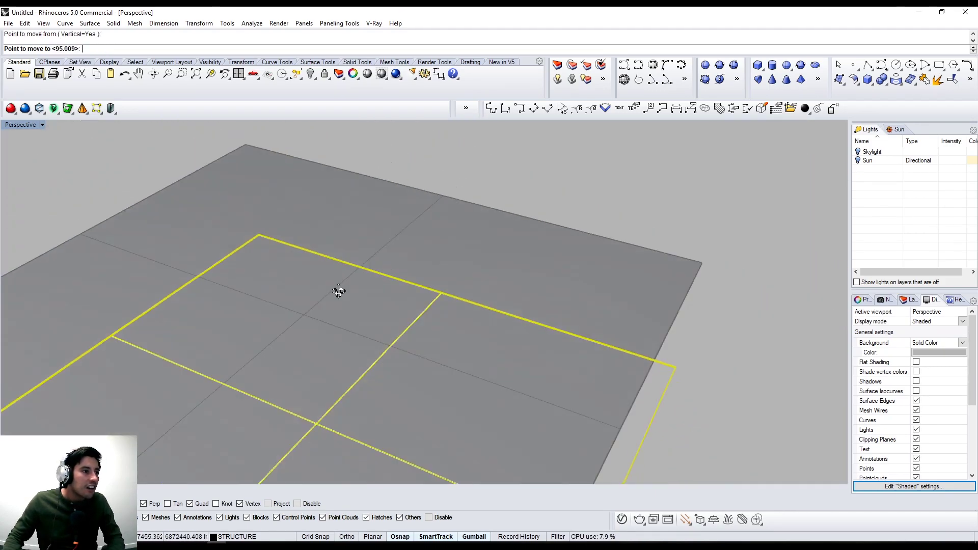
Undo the moves and the scaling of the ground plane.
{"action": "scroll", "coordinate": [292, 308], "scroll_direction": "up", "scroll_amount": 6}
{"action": "left_click_drag", "start_coordinate": [208, 327], "coordinate": [237, 394]}
{"action": "scroll", "coordinate": [227, 349], "scroll_direction": "down", "scroll_amount": 8}
{"action": "key", "text": "ctrl+z"}
{"action": "left_click_drag", "start_coordinate": [222, 350], "coordinate": [273, 403]}
{"action": "left_click_drag", "start_coordinate": [171, 301], "coordinate": [539, 363]}
{"action": "key", "text": "ctrl+z"}
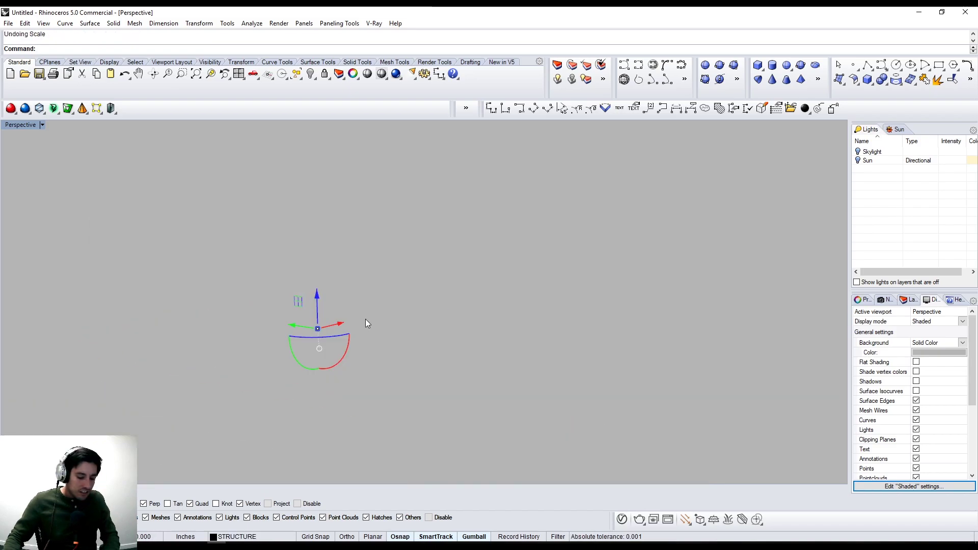
Delete the leftover object near the dome.
{"action": "scroll", "coordinate": [366, 319], "scroll_direction": "down", "scroll_amount": 6}
{"action": "left_click", "coordinate": [494, 381]}
{"action": "left_click", "coordinate": [509, 395]}
{"action": "key", "text": "Delete"}
{"action": "scroll", "coordinate": [509, 395], "scroll_direction": "up", "scroll_amount": 8}
{"action": "right_click_drag", "start_coordinate": [525, 395], "coordinate": [551, 382]}
{"action": "scroll", "coordinate": [459, 374], "scroll_direction": "down", "scroll_amount": 6}
{"action": "scroll", "coordinate": [387, 393], "scroll_direction": "up", "scroll_amount": 6}
Save the model as 20-05DGSYT_model in the MODEL folder of the 20-05DGSYT project under 00_YOUTUBE.
{"action": "key", "text": "ctrl+s"}
{"action": "double_click", "coordinate": [433, 202]}
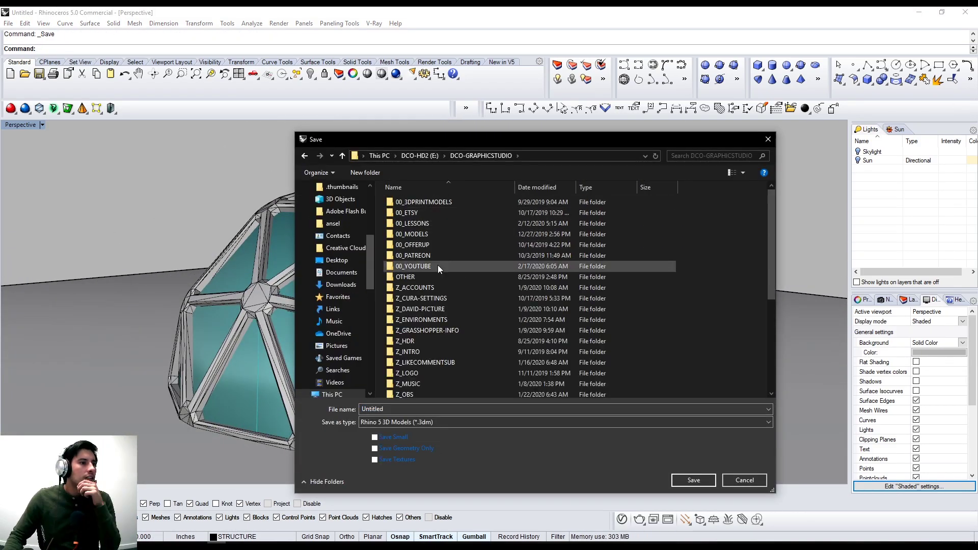
{"action": "double_click", "coordinate": [438, 265]}
{"action": "double_click", "coordinate": [462, 255]}
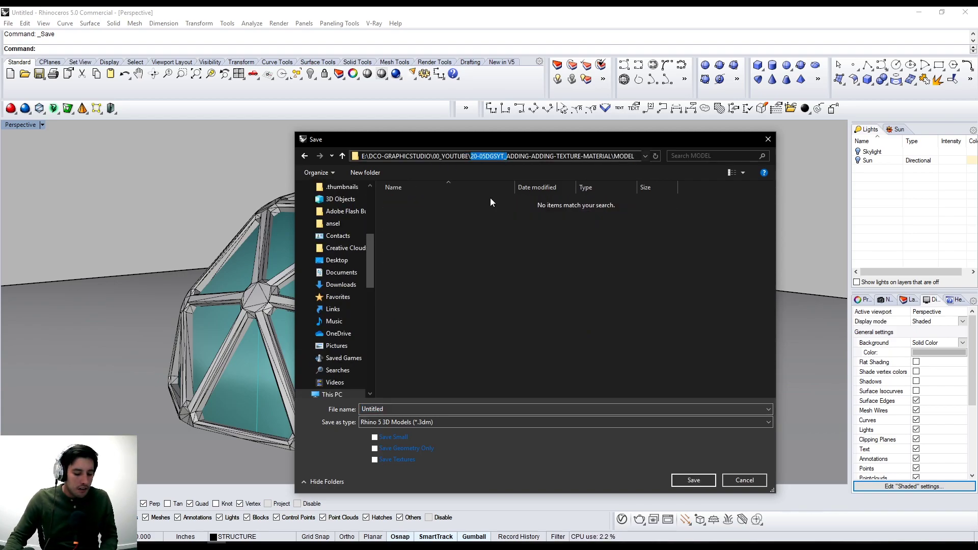
{"action": "type", "text": "20-05DGSYT_model"}
{"action": "key", "text": "Return"}
Add the V-Ray library materials CarPaint Flakes DahliaYellow, Plastic Simple Shiny Gray and Glass Tempered to the scene.
{"action": "right_click_drag", "start_coordinate": [434, 408], "coordinate": [462, 331]}
{"action": "left_click", "coordinate": [622, 519]}
{"action": "left_click_drag", "start_coordinate": [464, 107], "coordinate": [812, 80]}
{"action": "left_click", "coordinate": [760, 265]}
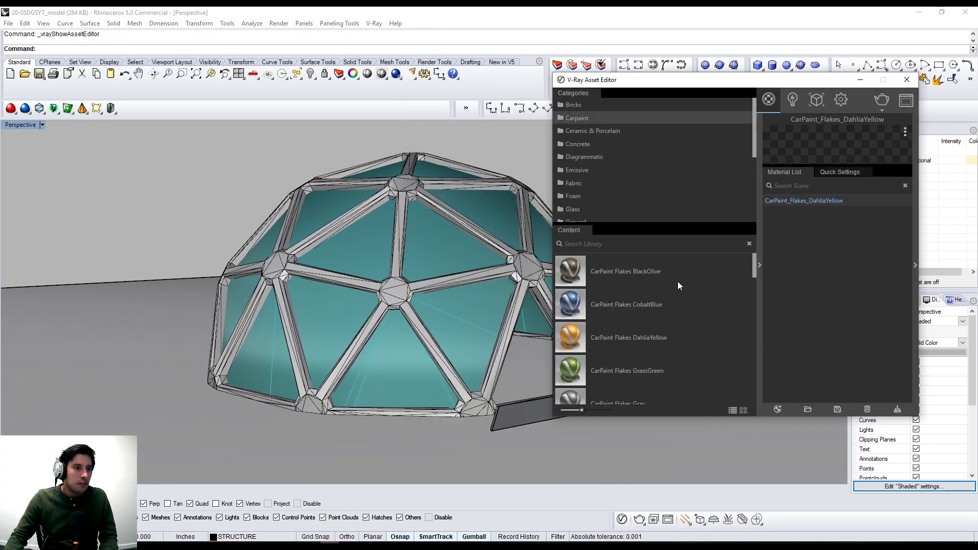
{"action": "left_click_drag", "start_coordinate": [572, 270], "coordinate": [866, 214]}
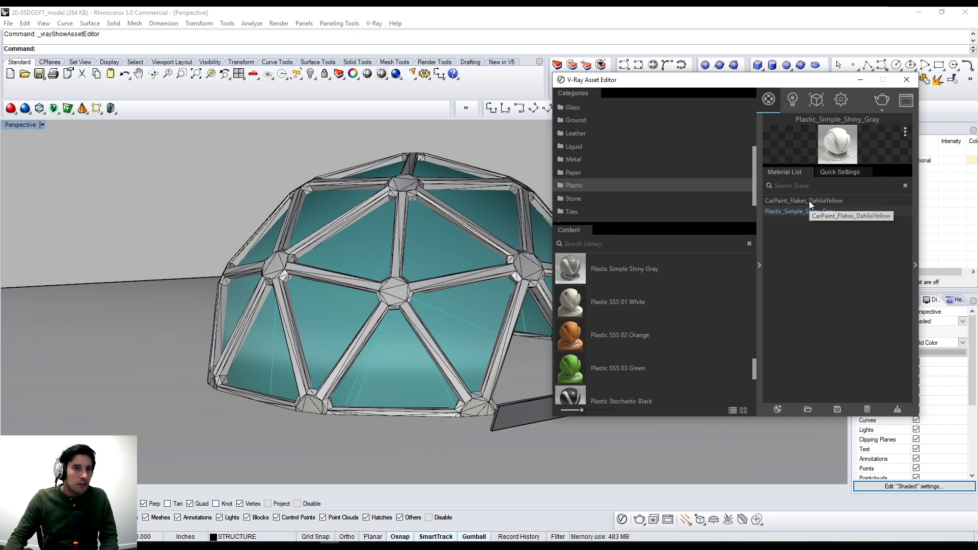
{"action": "left_click", "coordinate": [572, 172]}
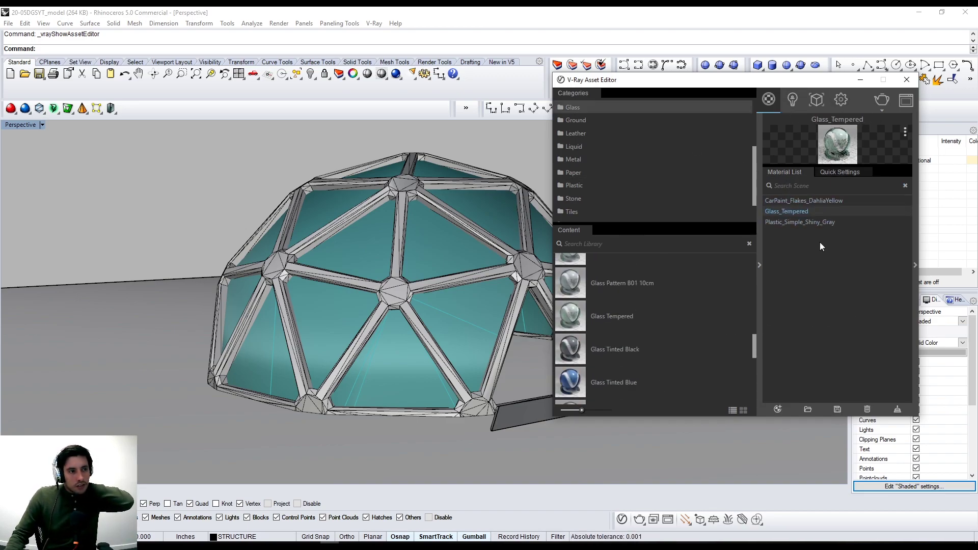
Load a saved V-Ray render settings file from the DCO-GRAPHICSTUDIO folders.
{"action": "left_click", "coordinate": [842, 100]}
{"action": "left_click", "coordinate": [807, 410]}
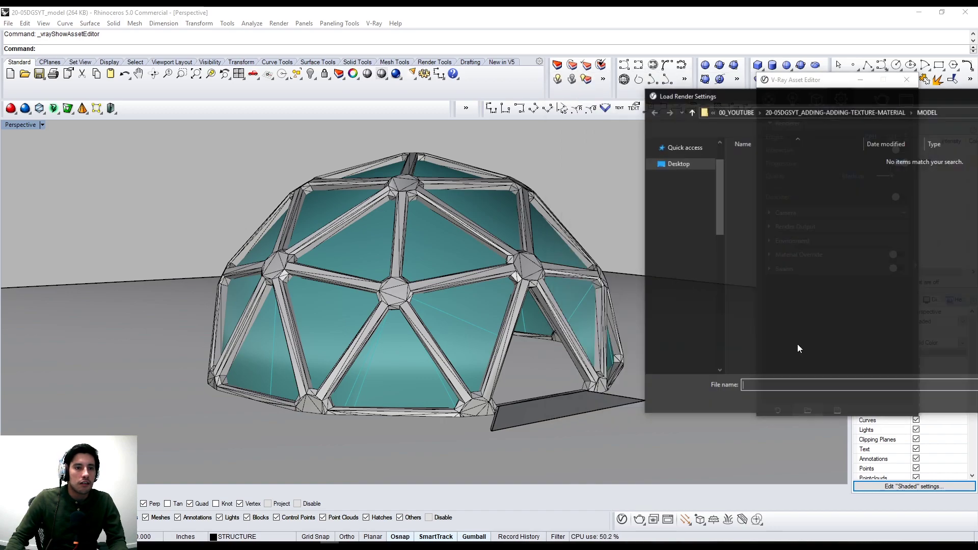
{"action": "scroll", "coordinate": [352, 231], "scroll_direction": "down", "scroll_amount": 5}
{"action": "double_click", "coordinate": [321, 349]}
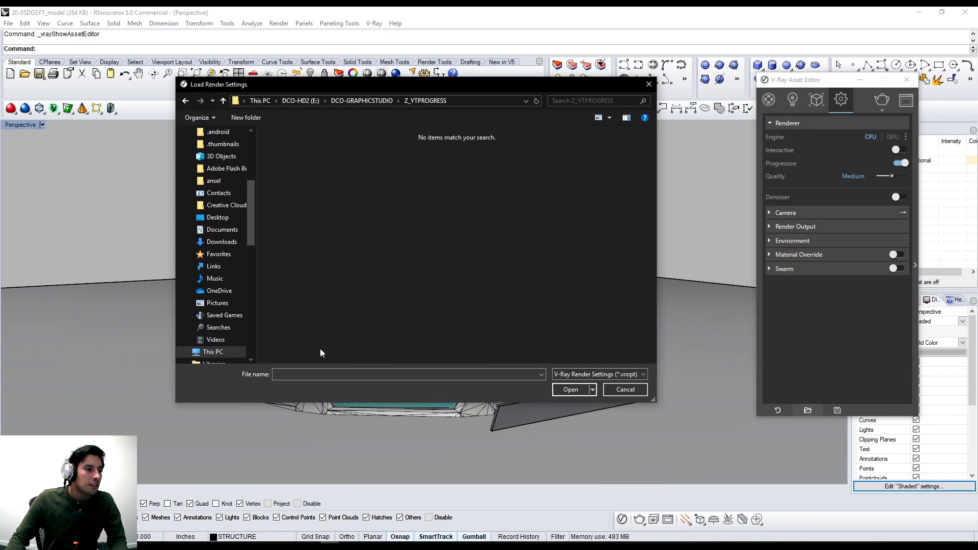
{"action": "left_click", "coordinate": [383, 101]}
{"action": "scroll", "coordinate": [367, 230], "scroll_direction": "down", "scroll_amount": 5}
{"action": "double_click", "coordinate": [315, 328]}
{"action": "left_click", "coordinate": [624, 159]}
{"action": "left_click", "coordinate": [573, 389]}
Add a V-Ray Directional Light above the dome and adjust its placement.
{"action": "left_click_drag", "start_coordinate": [815, 80], "coordinate": [738, 65]}
{"action": "right_click_drag", "start_coordinate": [514, 196], "coordinate": [459, 209]}
{"action": "scroll", "coordinate": [459, 209], "scroll_direction": "down", "scroll_amount": 3}
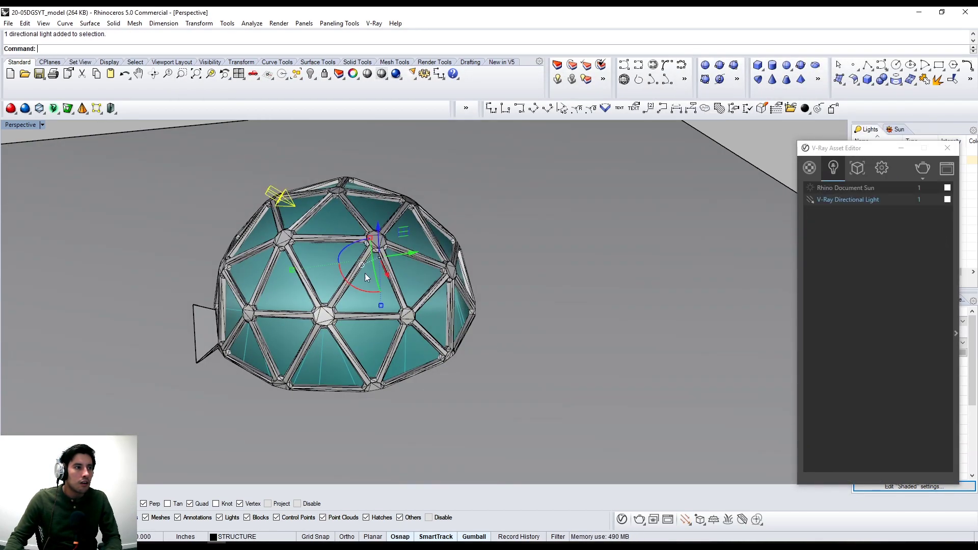
{"action": "scroll", "coordinate": [377, 305], "scroll_direction": "down", "scroll_amount": 5}
{"action": "right_click_drag", "start_coordinate": [377, 306], "coordinate": [457, 347]}
{"action": "scroll", "coordinate": [456, 347], "scroll_direction": "up", "scroll_amount": 2}
{"action": "left_click_drag", "start_coordinate": [455, 346], "coordinate": [472, 352]}
{"action": "right_click_drag", "start_coordinate": [459, 326], "coordinate": [479, 265]}
{"action": "scroll", "coordinate": [479, 316], "scroll_direction": "up", "scroll_amount": 4}
{"action": "mouse_move", "coordinate": [975, 142]}
{"action": "left_mouse_down"}
{"action": "mouse_move", "coordinate": [830, 142]}
{"action": "mouse_move", "coordinate": [976, 143]}
{"action": "left_mouse_up"}
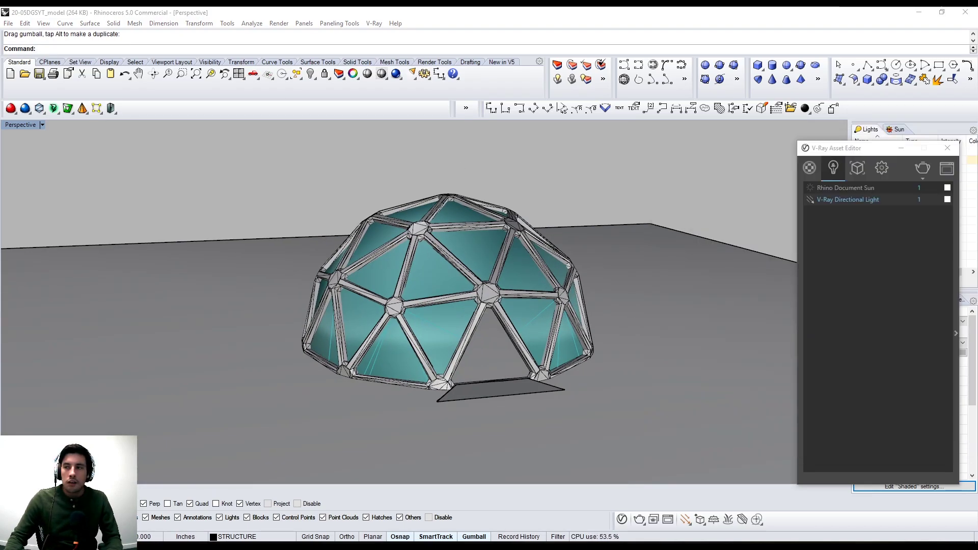
Place a person block standing in the dome's entrance opening for scale.
{"action": "left_click", "coordinate": [653, 308]}
{"action": "left_click", "coordinate": [597, 395]}
{"action": "left_click", "coordinate": [502, 396]}
{"action": "scroll", "coordinate": [530, 377], "scroll_direction": "up", "scroll_amount": 8}
{"action": "right_click_drag", "start_coordinate": [540, 357], "coordinate": [580, 306]}
{"action": "scroll", "coordinate": [580, 307], "scroll_direction": "down", "scroll_amount": 8}
{"action": "left_click", "coordinate": [406, 326]}
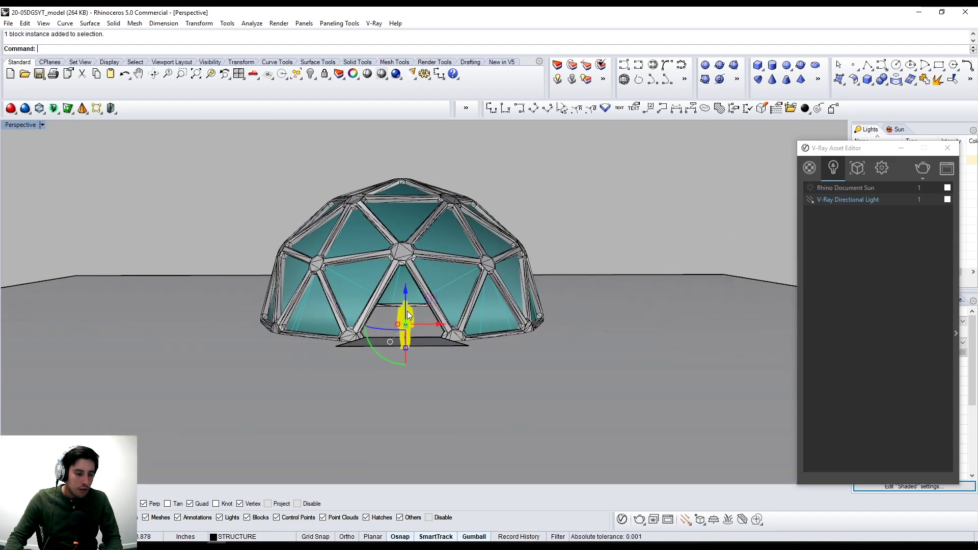
Enlarge the ground plane uniformly by a factor of 10.
{"action": "left_click", "coordinate": [210, 74]}
{"action": "scroll", "coordinate": [534, 310], "scroll_direction": "down", "scroll_amount": 8}
{"action": "left_click", "coordinate": [534, 311]}
{"action": "left_click", "coordinate": [61, 312], "text": "shift"}
{"action": "type", "text": "10"}
{"action": "key", "text": "Return"}
Create a GROUND layer, move the ground plane onto it and set the layer colour to white.
{"action": "left_click_drag", "start_coordinate": [869, 148], "coordinate": [603, 147]}
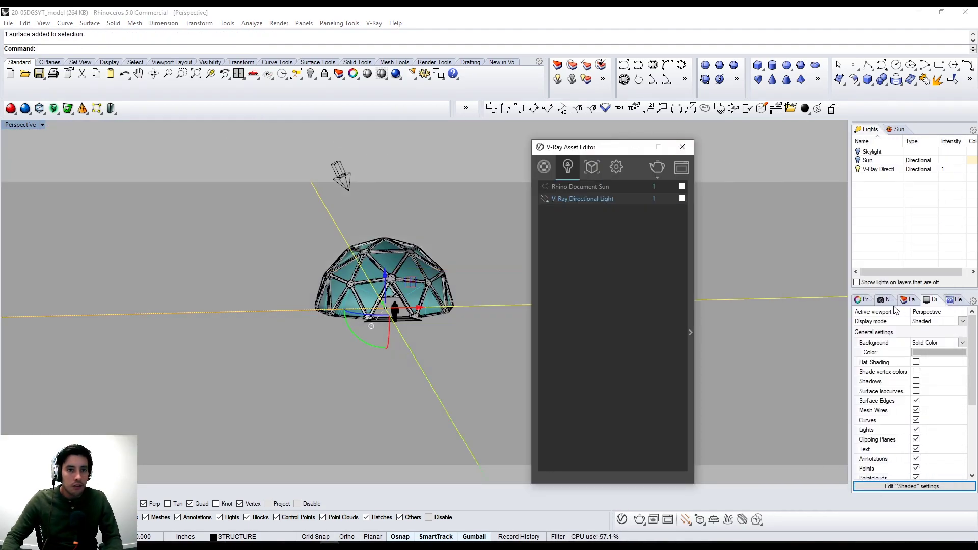
{"action": "left_click", "coordinate": [910, 300]}
{"action": "left_click", "coordinate": [858, 311]}
{"action": "right_click", "coordinate": [862, 352]}
{"action": "left_click", "coordinate": [894, 255]}
{"action": "left_click", "coordinate": [960, 351]}
{"action": "left_click", "coordinate": [619, 238]}
{"action": "left_click", "coordinate": [672, 378]}
Assign the V-Ray material Plastic_Simple_Shiny_Gray to the GROUND layer.
{"action": "left_click", "coordinate": [968, 350]}
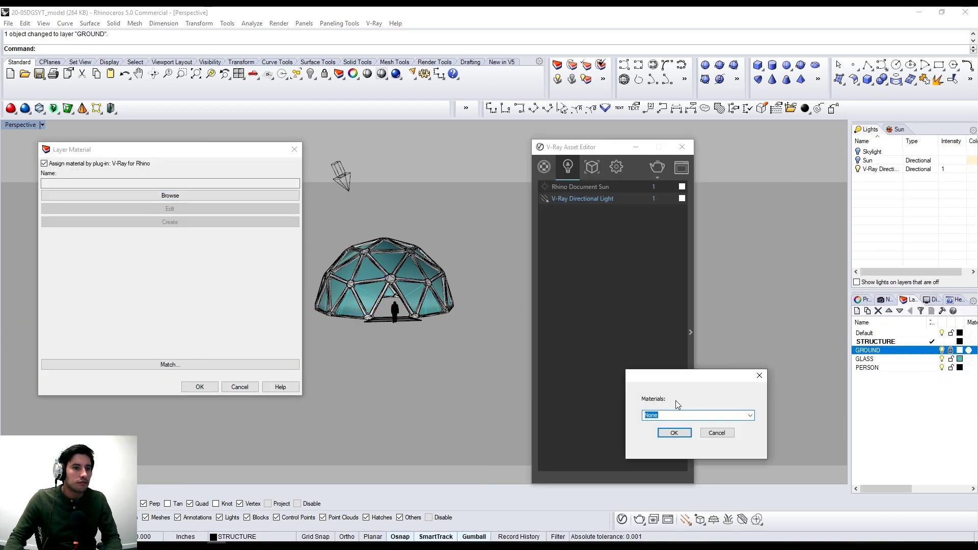
{"action": "left_click", "coordinate": [681, 452]}
{"action": "left_click", "coordinate": [674, 433]}
{"action": "left_click", "coordinate": [199, 387]}
Assign the V-Ray material Glass_Tempered to the GLASS layer.
{"action": "left_click", "coordinate": [969, 359]}
{"action": "left_click", "coordinate": [88, 164]}
{"action": "left_click", "coordinate": [170, 196]}
{"action": "left_click", "coordinate": [751, 416]}
{"action": "left_click", "coordinate": [672, 439]}
{"action": "left_click", "coordinate": [199, 387]}
Assign the V-Ray material Plastic_Simple_Shiny_Gray to the PERSON layer.
{"action": "left_click", "coordinate": [968, 368]}
{"action": "left_click", "coordinate": [89, 164]}
{"action": "left_click", "coordinate": [141, 195]}
{"action": "left_click", "coordinate": [750, 416]}
{"action": "left_click", "coordinate": [680, 451]}
{"action": "left_click", "coordinate": [674, 433]}
{"action": "left_click", "coordinate": [200, 387]}
Assign the V-Ray material CarPaint_Flakes_DahliaYellow to the STRUCTURE layer.
{"action": "left_click", "coordinate": [968, 342]}
{"action": "left_click", "coordinate": [170, 195]}
{"action": "left_click", "coordinate": [670, 432]}
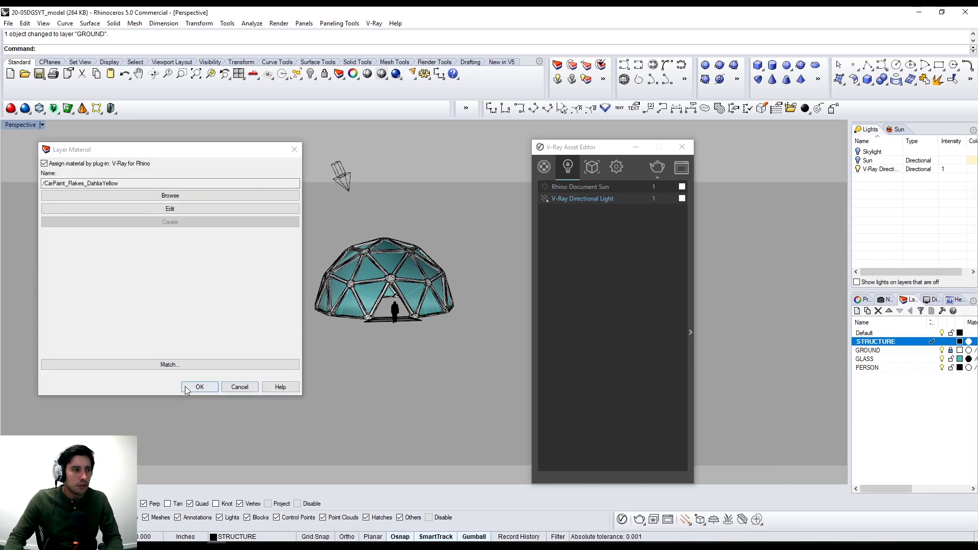
{"action": "left_click", "coordinate": [195, 385]}
Hide the GROUND layer and zoom the perspective view to the selected person.
{"action": "left_click", "coordinate": [942, 350]}
{"action": "left_click", "coordinate": [395, 309]}
{"action": "type", "text": "zs"}
{"action": "key", "text": "Return"}
{"action": "left_click", "coordinate": [863, 300]}
{"action": "key", "text": "Escape"}
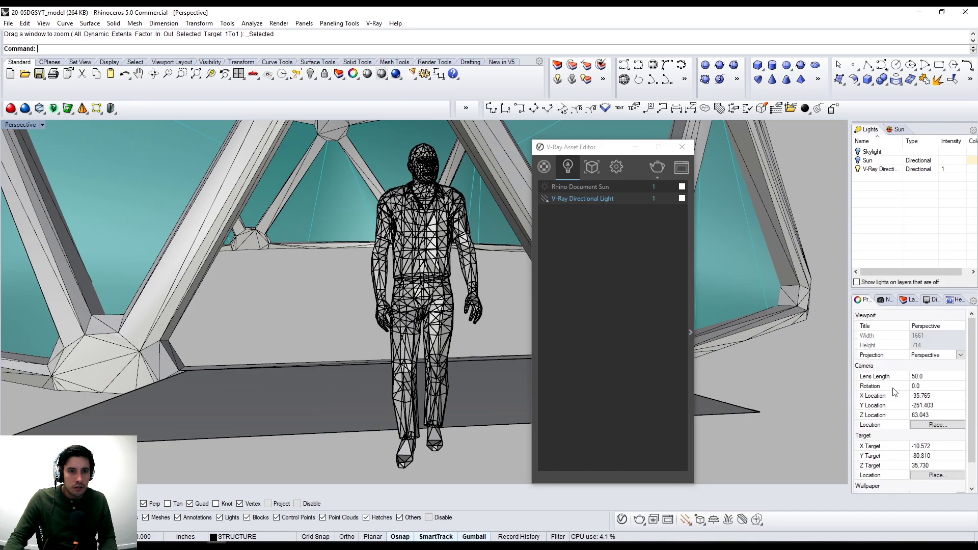
Set the camera lens length to 25 and frame the whole dome with the person at its entrance.
{"action": "type", "text": "35"}
{"action": "key", "text": "Return"}
{"action": "scroll", "coordinate": [408, 285], "scroll_direction": "down", "scroll_amount": 6}
{"action": "right_click_drag", "start_coordinate": [536, 352], "coordinate": [489, 428], "text": "shift"}
{"action": "left_click_drag", "start_coordinate": [619, 147], "coordinate": [878, 127]}
{"action": "scroll", "coordinate": [512, 255], "scroll_direction": "down", "scroll_amount": 4}
{"action": "right_click_drag", "start_coordinate": [518, 273], "coordinate": [543, 275]}
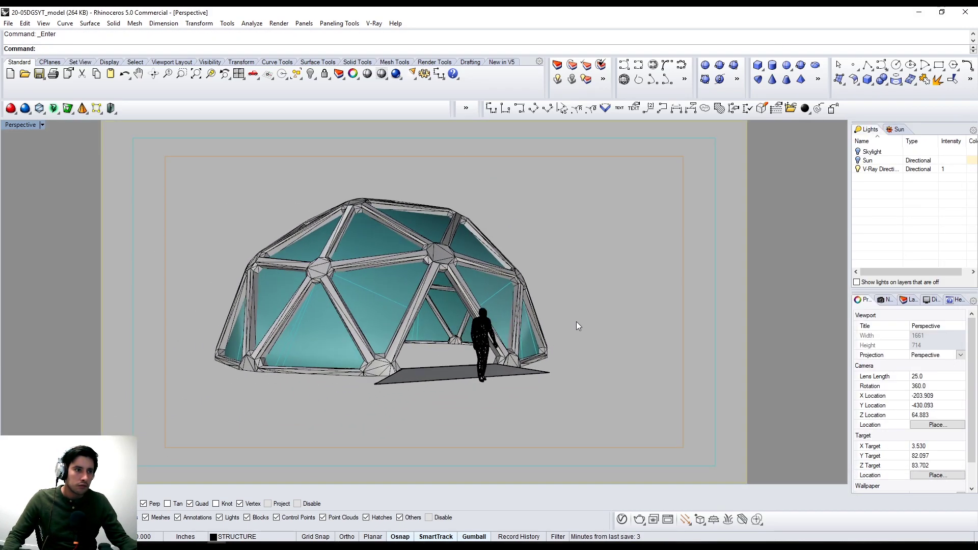
{"action": "scroll", "coordinate": [641, 289], "scroll_direction": "up", "scroll_amount": 3}
{"action": "scroll", "coordinate": [641, 290], "scroll_direction": "down", "scroll_amount": 2}
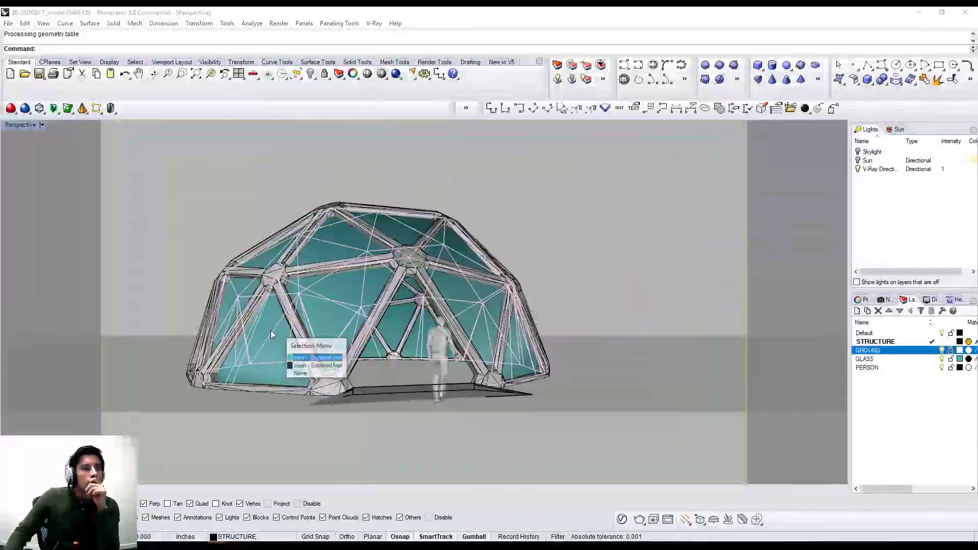
Restore the four-viewport layout, change the fourth viewport to a Perspective view and maximize it.
{"action": "left_click", "coordinate": [316, 357]}
{"action": "type", "text": "Fl"}
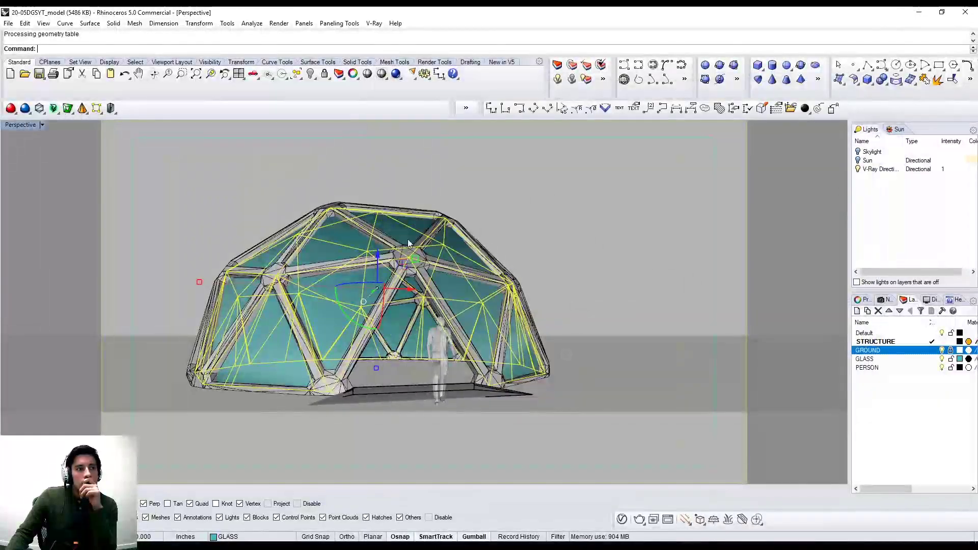
{"action": "left_click", "coordinate": [42, 124]}
{"action": "left_click", "coordinate": [43, 154]}
{"action": "left_click", "coordinate": [452, 308]}
{"action": "mouse_move", "coordinate": [498, 386]}
{"action": "left_click", "coordinate": [609, 458]}
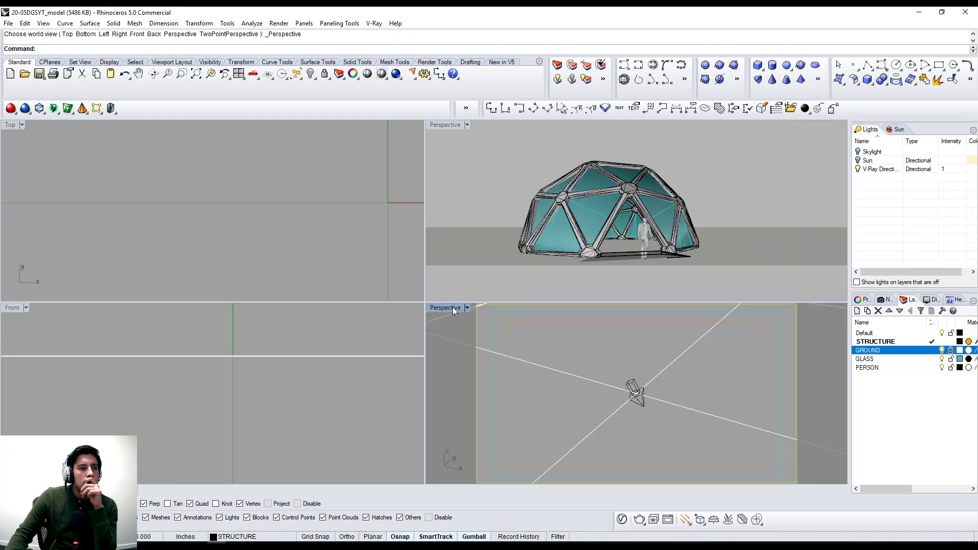
{"action": "double_click", "coordinate": [452, 308]}
Fit the model in the second perspective view and switch it to Shaded display.
{"action": "key", "text": "ctrl+a"}
{"action": "left_click", "coordinate": [211, 74]}
{"action": "left_click", "coordinate": [90, 172]}
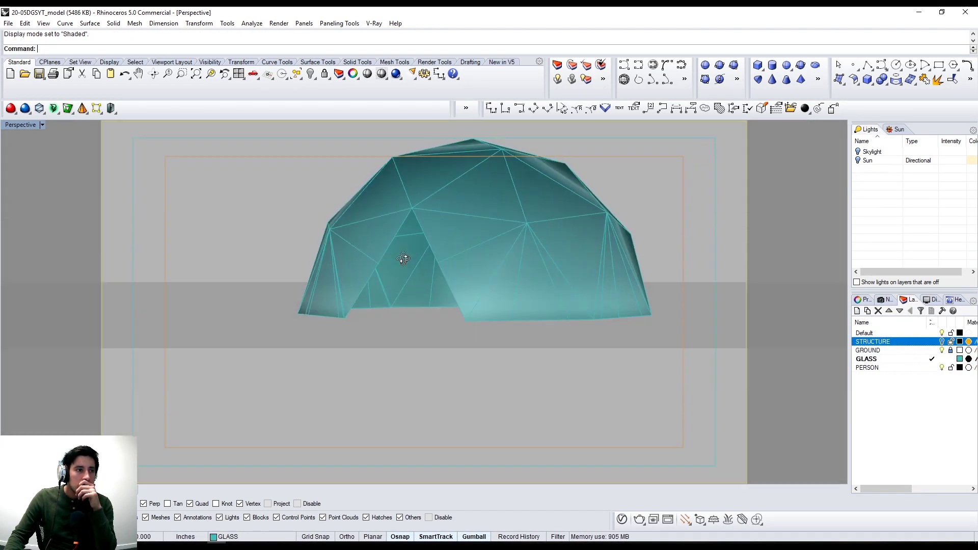
Convert the dome's glass mesh to a NURBS polysurface with MeshToNURB.
{"action": "type", "text": "MeshTo"}
{"action": "key", "text": "Return"}
{"action": "scroll", "coordinate": [397, 418], "scroll_direction": "down", "scroll_amount": 4}
{"action": "left_click", "coordinate": [397, 308]}
{"action": "scroll", "coordinate": [505, 354], "scroll_direction": "up", "scroll_amount": 4}
{"action": "key", "text": "Return"}
Join the converted glass surfaces and merge their coplanar faces with MergeAllFaces.
{"action": "left_click", "coordinate": [442, 401]}
{"action": "left_click", "coordinate": [462, 423]}
{"action": "scroll", "coordinate": [455, 362], "scroll_direction": "down", "scroll_amount": 4}
{"action": "scroll", "coordinate": [461, 374], "scroll_direction": "up", "scroll_amount": 6}
{"action": "type", "text": "Join"}
{"action": "key", "text": "Return"}
{"action": "key", "text": "Escape"}
{"action": "left_click", "coordinate": [485, 365]}
{"action": "type", "text": "MergeAllFaces"}
{"action": "key", "text": "Return"}
{"action": "left_click", "coordinate": [339, 356]}
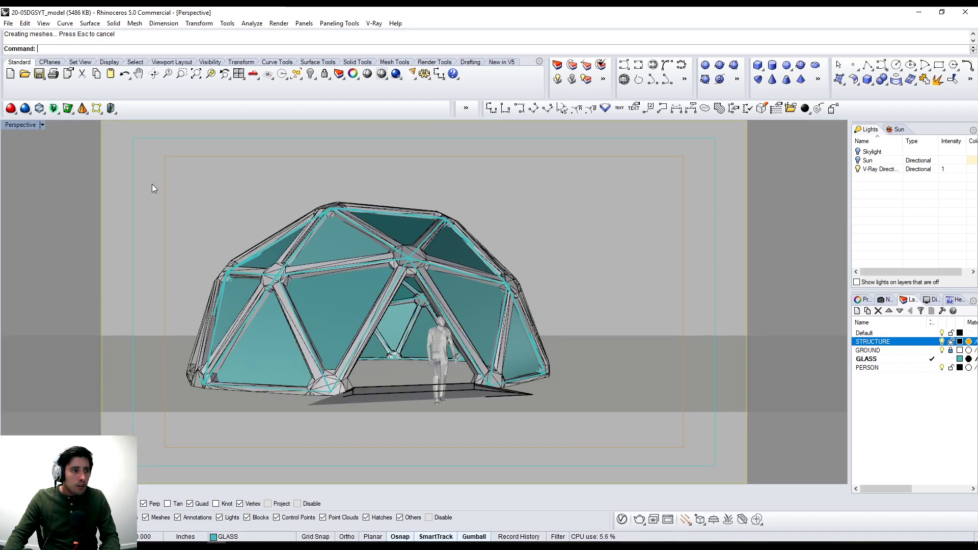
Run a V-Ray test render of the dome, check the glass and structure materials, and stop the render.
{"action": "left_click", "coordinate": [640, 519]}
{"action": "left_click", "coordinate": [926, 83]}
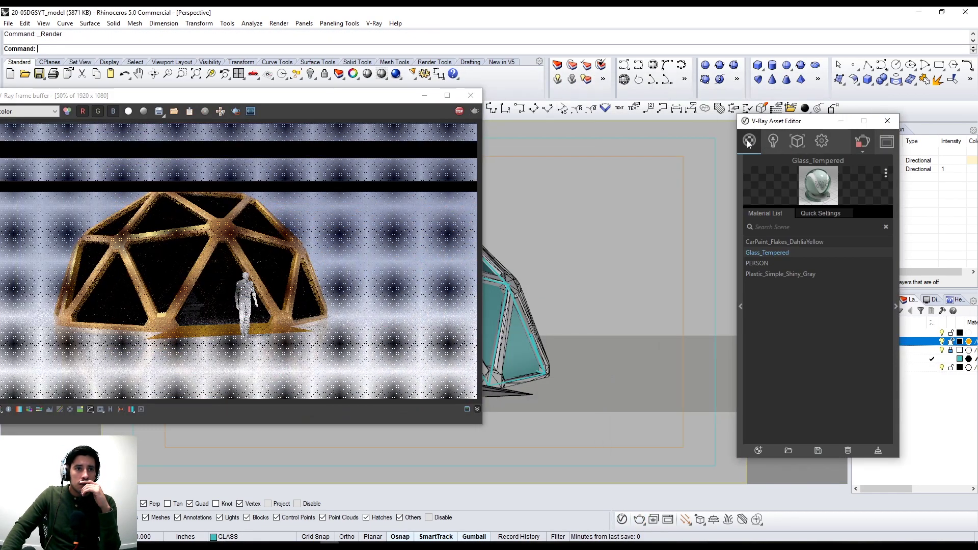
{"action": "left_click", "coordinate": [749, 141]}
{"action": "left_click", "coordinate": [396, 73]}
{"action": "left_click_drag", "start_coordinate": [380, 104], "coordinate": [417, 86]}
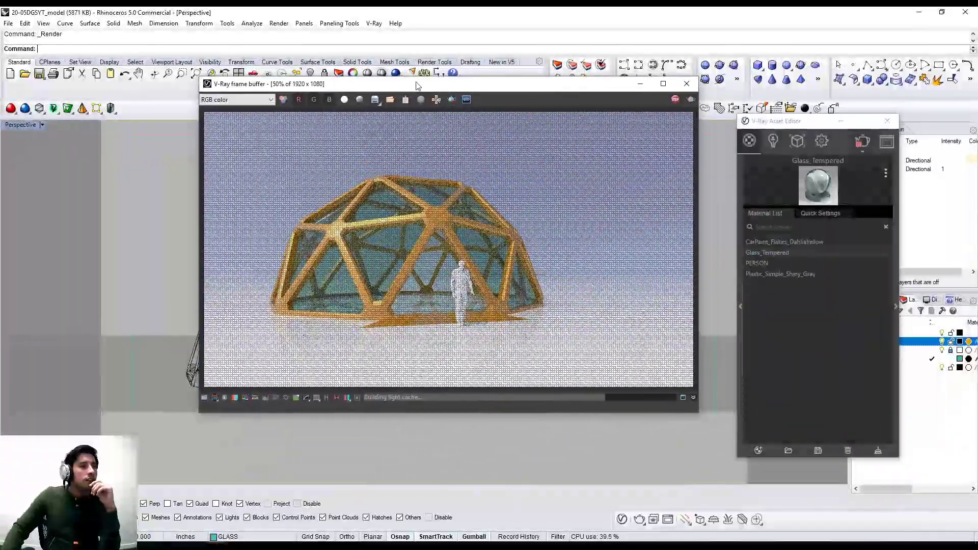
{"action": "left_click", "coordinate": [676, 99]}
Reframe the dome from a higher viewpoint and render it again with V-Ray.
{"action": "left_click", "coordinate": [951, 351]}
{"action": "right_click_drag", "start_coordinate": [531, 230], "coordinate": [531, 234]}
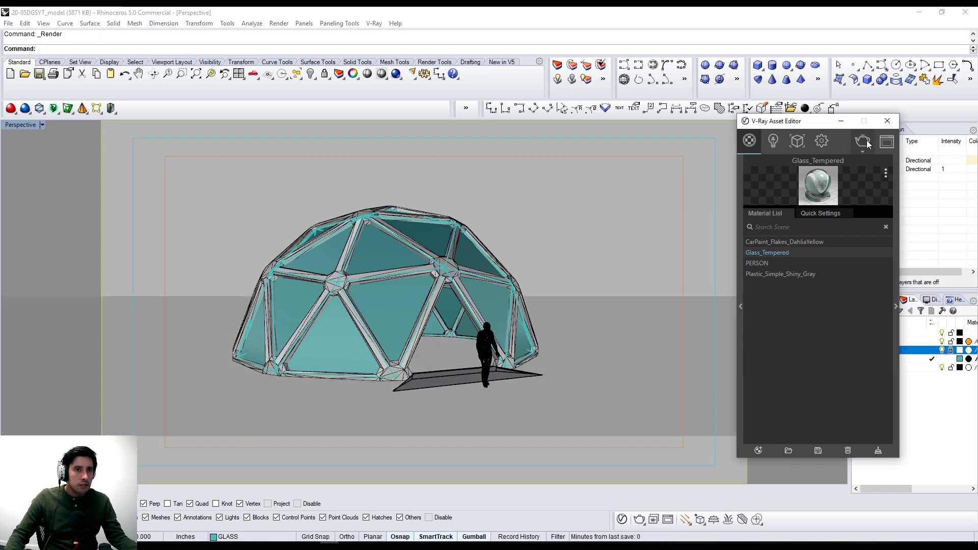
{"action": "left_click", "coordinate": [868, 144]}
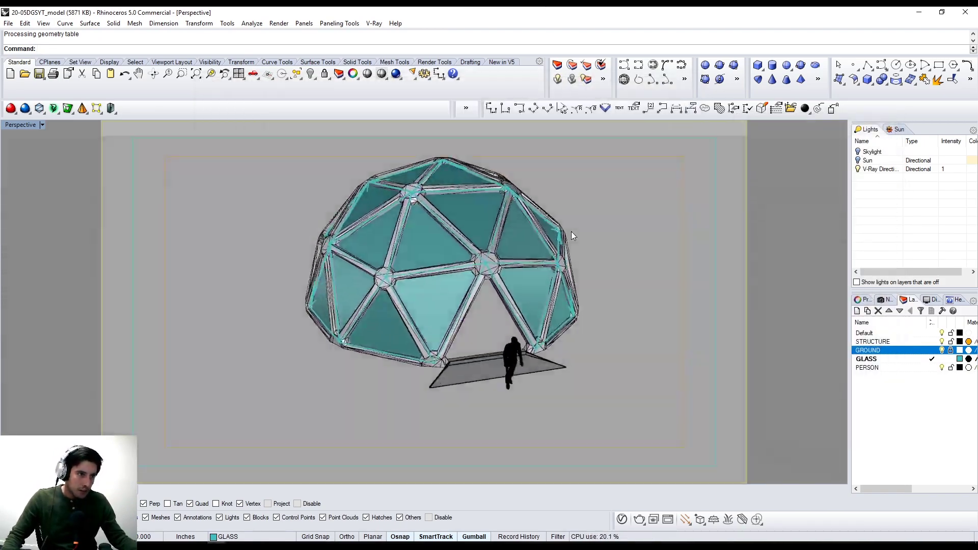
{"action": "left_click", "coordinate": [639, 520]}
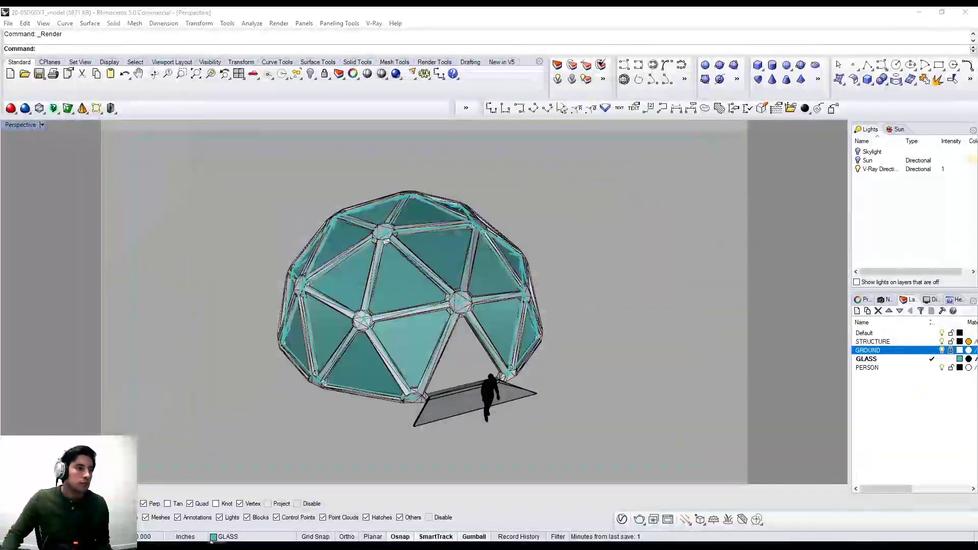
Add the library material CarPaint Matte Black to the scene and assign it to the PERSON layer.
{"action": "left_click", "coordinate": [622, 519]}
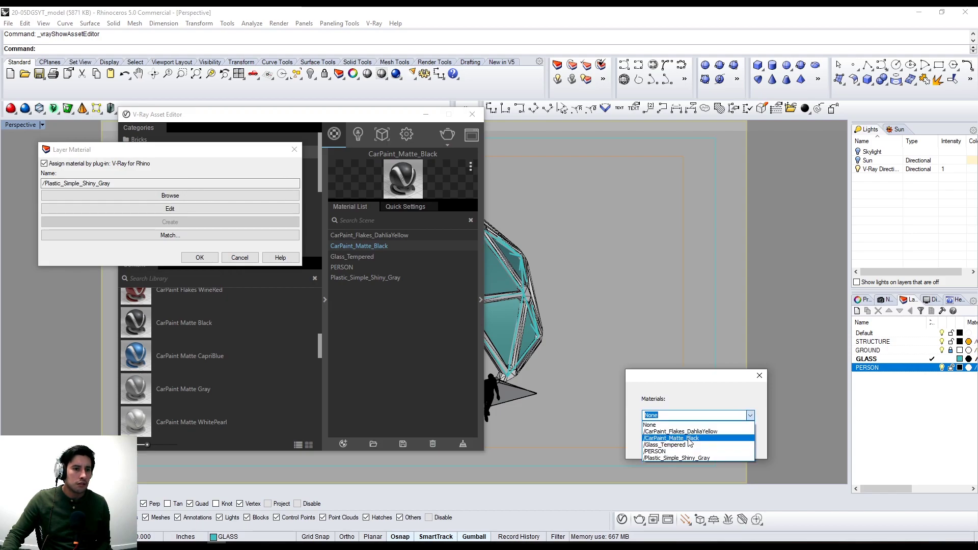
{"action": "left_click", "coordinate": [691, 439]}
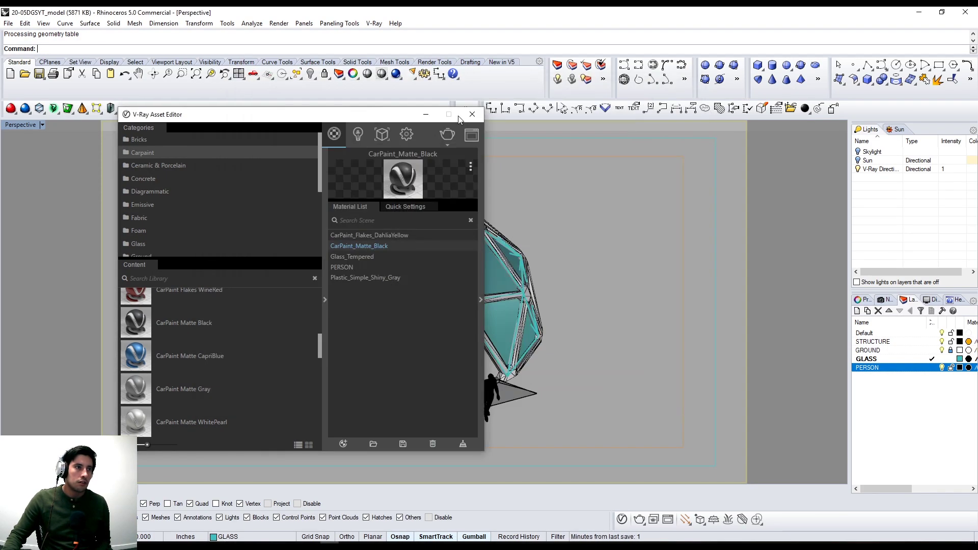
{"action": "left_click_drag", "start_coordinate": [459, 120], "coordinate": [890, 105]}
Move the person back into the dome's doorway, run a V-Ray test render and close the frame buffer.
{"action": "left_click", "coordinate": [492, 400]}
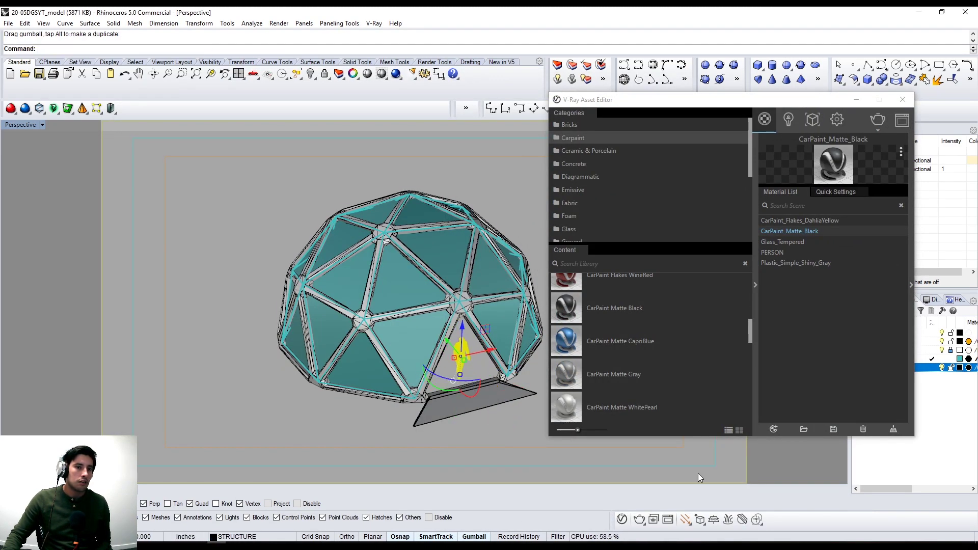
{"action": "left_click", "coordinate": [878, 119]}
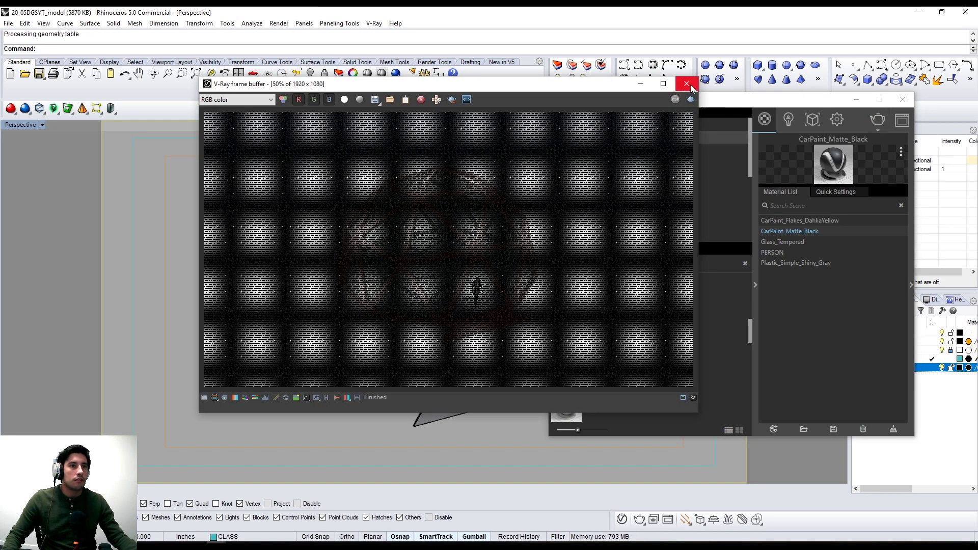
{"action": "left_click", "coordinate": [690, 85]}
Set the camera lens length to 35 and reframe the dome from above the entrance side.
{"action": "left_click", "coordinate": [909, 300]}
{"action": "left_click_drag", "start_coordinate": [815, 101], "coordinate": [863, 28]}
{"action": "left_click", "coordinate": [865, 300]}
{"action": "left_click", "coordinate": [918, 376]}
{"action": "type", "text": "35"}
{"action": "key", "text": "Return"}
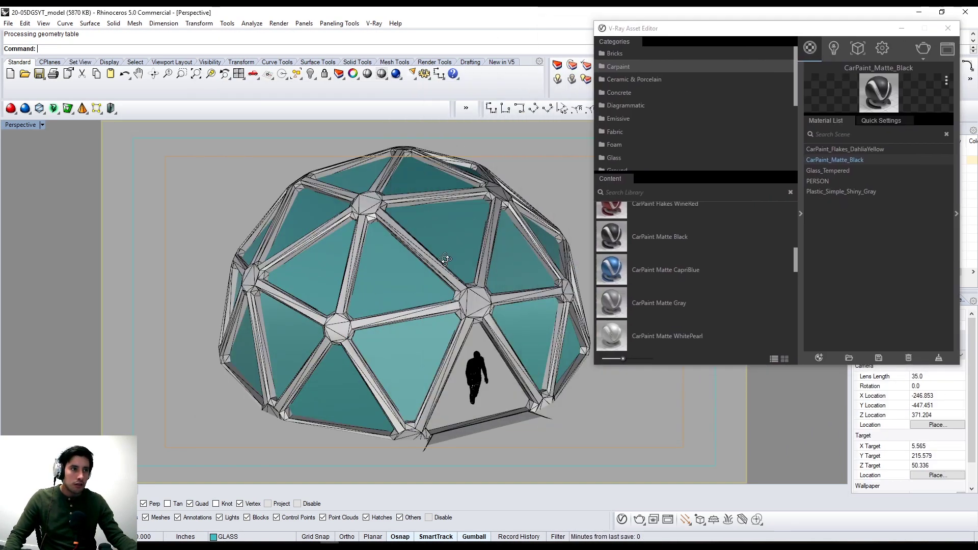
{"action": "scroll", "coordinate": [437, 262], "scroll_direction": "down", "scroll_amount": 3}
{"action": "right_click_drag", "start_coordinate": [493, 243], "coordinate": [520, 229]}
{"action": "left_click", "coordinate": [948, 28]}
{"action": "right_click_drag", "start_coordinate": [581, 187], "coordinate": [532, 195]}
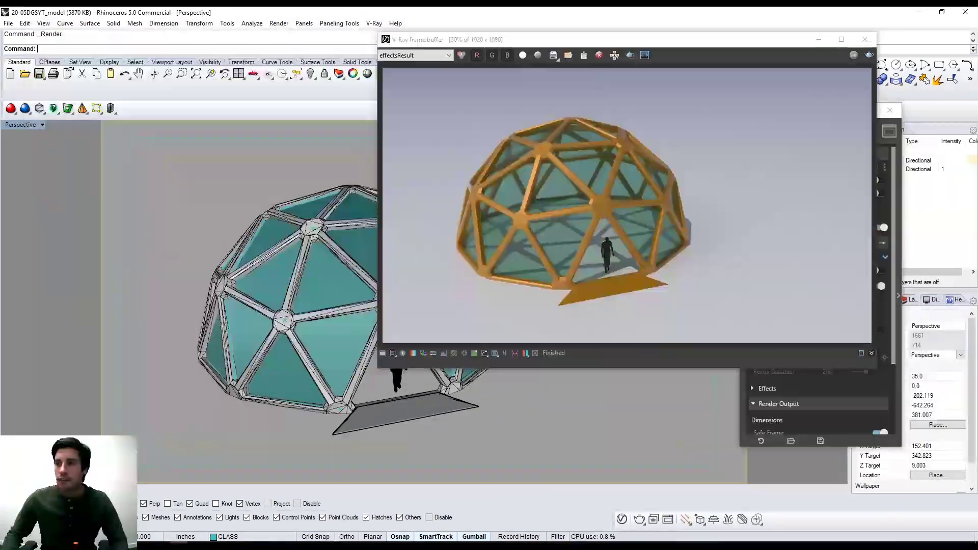
Examine the finished V-Ray render of the dome and person up close in the frame buffer.
{"action": "left_click_drag", "start_coordinate": [617, 43], "coordinate": [407, 108]}
{"action": "scroll", "coordinate": [389, 262], "scroll_direction": "up", "scroll_amount": 2}
{"action": "scroll", "coordinate": [355, 285], "scroll_direction": "down", "scroll_amount": 1}
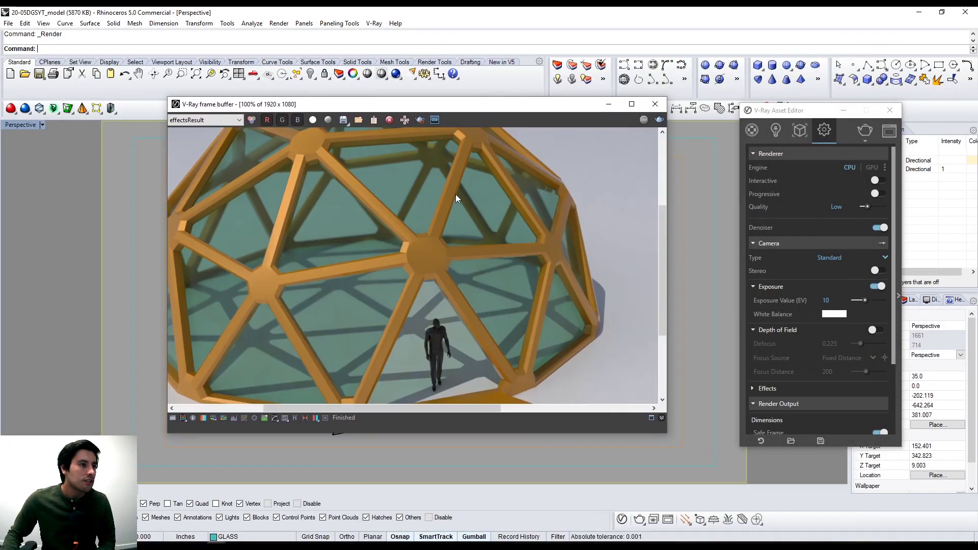
{"action": "scroll", "coordinate": [507, 197], "scroll_direction": "down", "scroll_amount": 1}
Turn off Safe Frame in the V-Ray render output settings and return to the model's layer list.
{"action": "left_click_drag", "start_coordinate": [474, 108], "coordinate": [977, 87]}
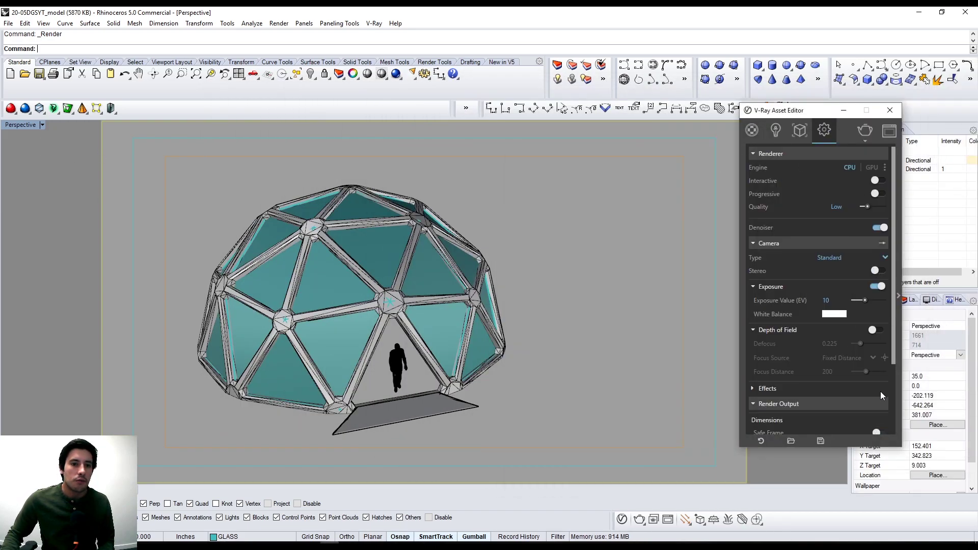
{"action": "left_click", "coordinate": [840, 114]}
{"action": "middle_click", "coordinate": [548, 356]}
{"action": "right_click_drag", "start_coordinate": [599, 280], "coordinate": [578, 271]}
{"action": "left_click", "coordinate": [911, 299]}
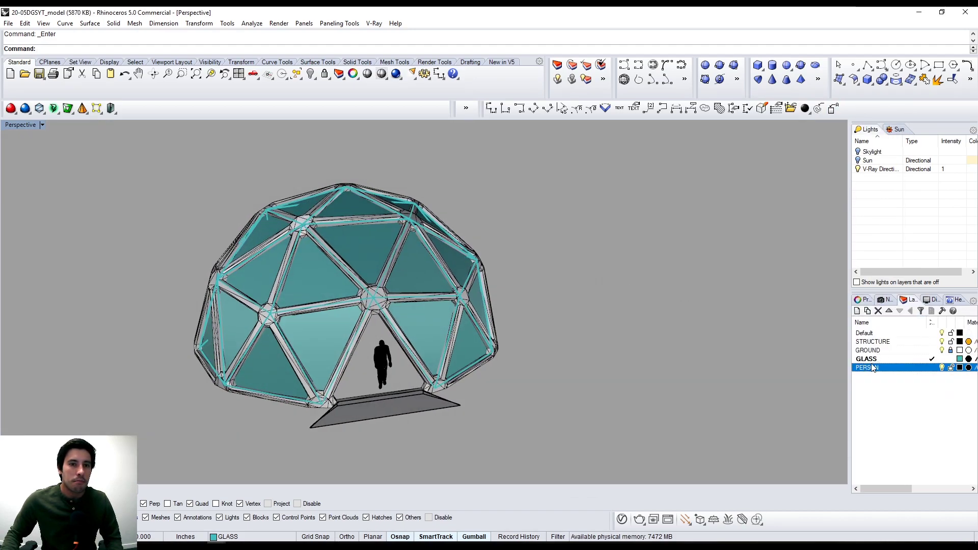
Hide the GROUND layer and select the person block in the doorway for a closer look.
{"action": "left_click", "coordinate": [943, 351]}
{"action": "right_click_drag", "start_coordinate": [296, 329], "coordinate": [328, 326]}
{"action": "scroll", "coordinate": [328, 326], "scroll_direction": "up", "scroll_amount": 5}
{"action": "left_click", "coordinate": [437, 353]}
{"action": "mouse_move", "coordinate": [438, 353]}
{"action": "right_mouse_down"}
{"action": "mouse_move", "coordinate": [433, 367]}
{"action": "mouse_move", "coordinate": [428, 359]}
{"action": "right_mouse_up"}
{"action": "right_click_drag", "start_coordinate": [428, 359], "coordinate": [432, 332], "text": "shift"}
{"action": "scroll", "coordinate": [416, 332], "scroll_direction": "down", "scroll_amount": 3}
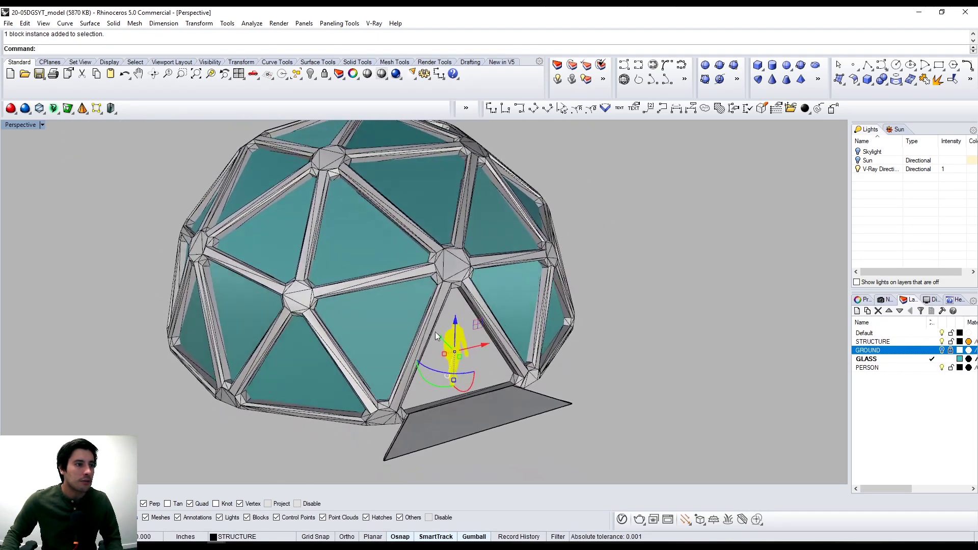
Select the glass polysurface and a structure node, and examine how they are built from several sides.
{"action": "scroll", "coordinate": [401, 297], "scroll_direction": "down", "scroll_amount": 3}
{"action": "right_click_drag", "start_coordinate": [401, 296], "coordinate": [448, 297]}
{"action": "scroll", "coordinate": [445, 297], "scroll_direction": "up", "scroll_amount": 6}
{"action": "left_click", "coordinate": [429, 297]}
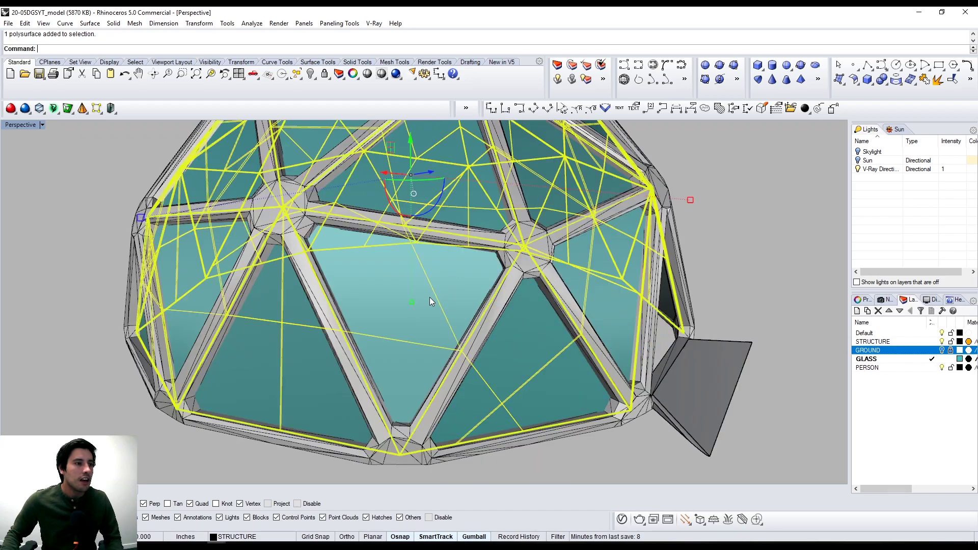
{"action": "scroll", "coordinate": [386, 360], "scroll_direction": "down", "scroll_amount": 2}
{"action": "scroll", "coordinate": [313, 353], "scroll_direction": "up", "scroll_amount": 2}
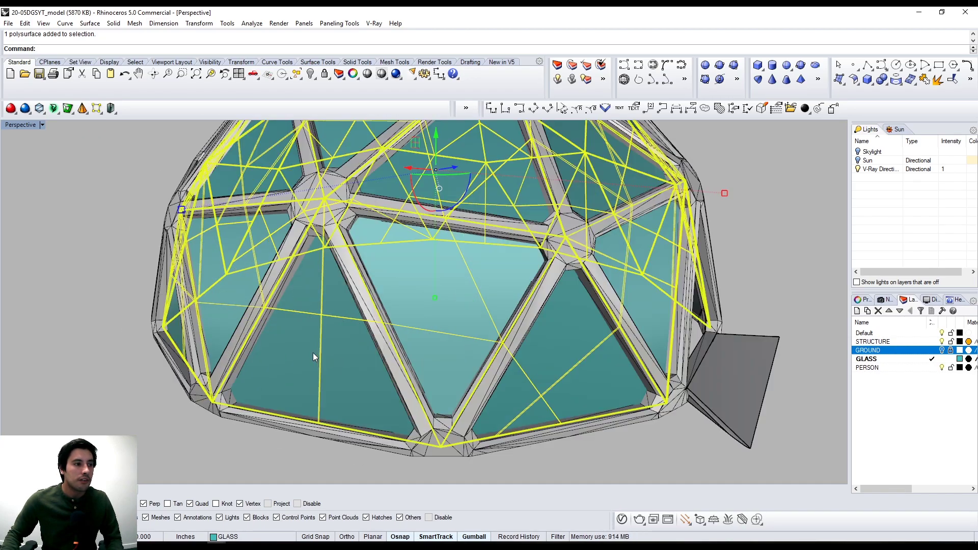
{"action": "scroll", "coordinate": [489, 295], "scroll_direction": "down", "scroll_amount": 5}
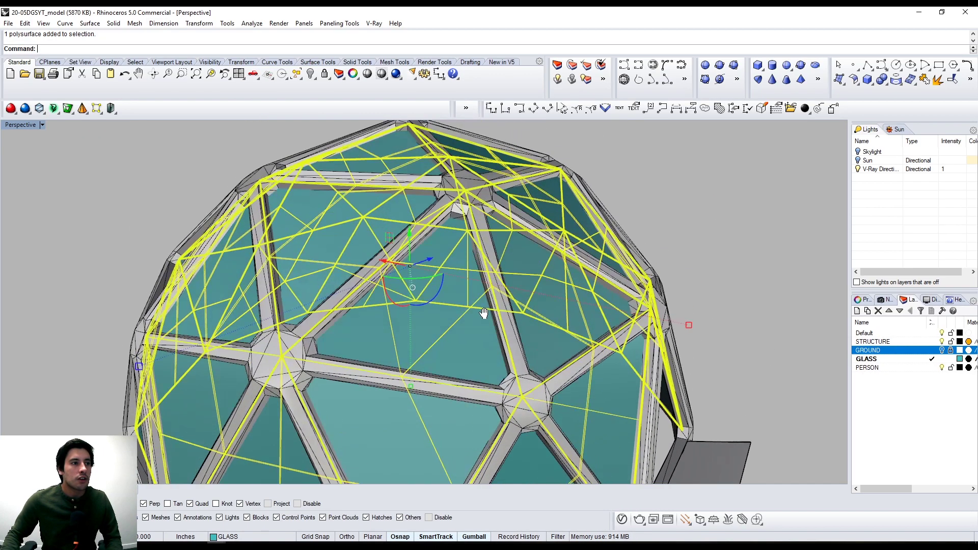
{"action": "scroll", "coordinate": [490, 302], "scroll_direction": "down", "scroll_amount": 1}
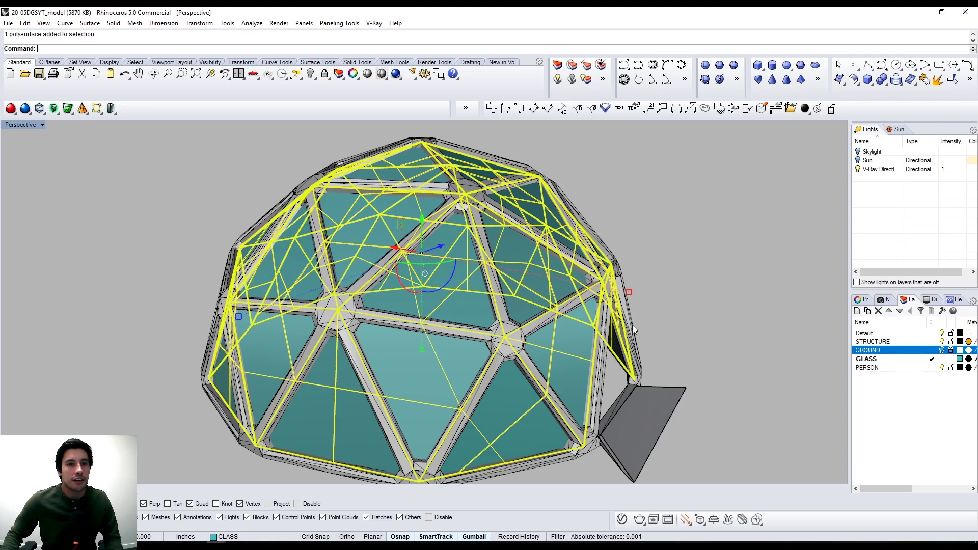
{"action": "key", "text": "Escape"}
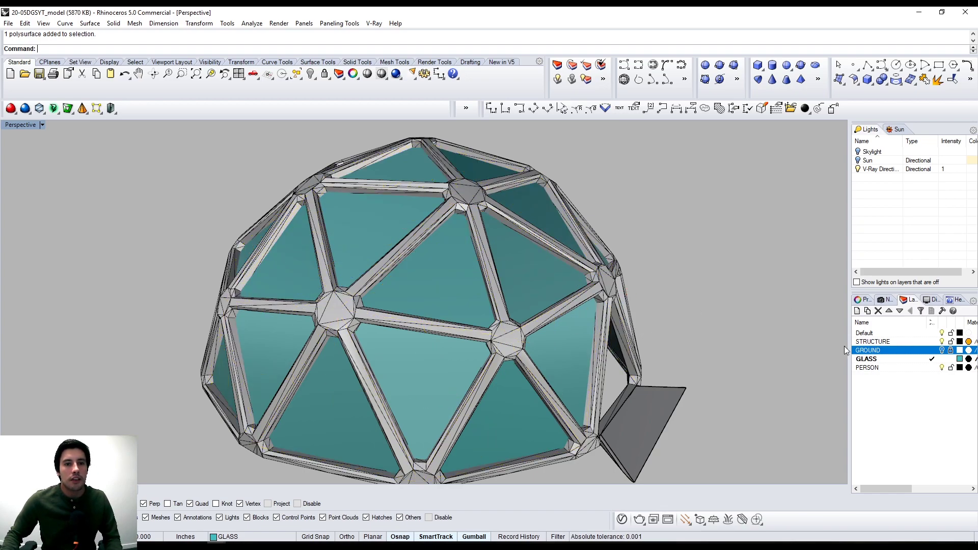
{"action": "left_click", "coordinate": [519, 338]}
{"action": "key", "text": "Escape"}
{"action": "right_click_drag", "start_coordinate": [513, 338], "coordinate": [523, 367]}
{"action": "scroll", "coordinate": [398, 356], "scroll_direction": "down", "scroll_amount": 2}
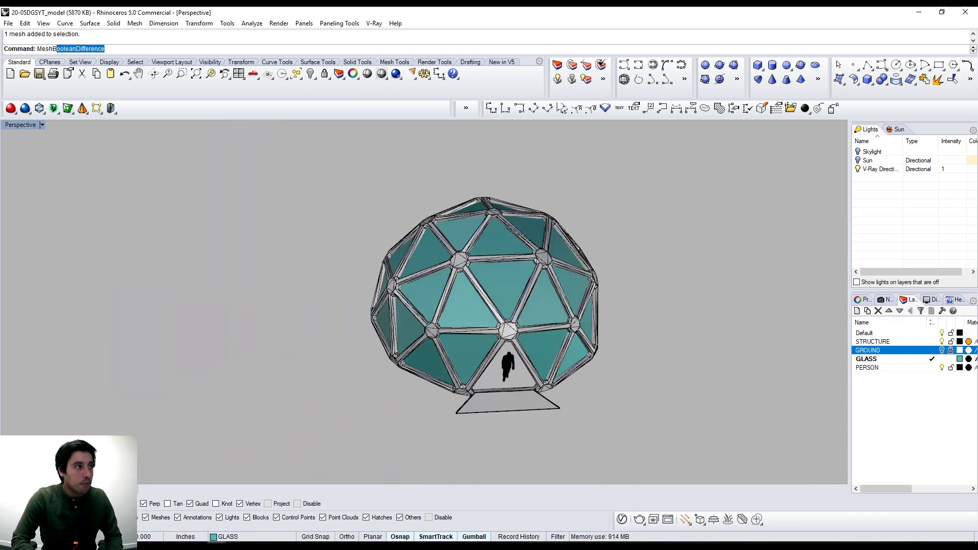
Create a large flat mesh box under the dome with MeshBox.
{"action": "type", "text": "MeshBox"}
{"action": "key", "text": "Return"}
{"action": "left_click", "coordinate": [287, 237]}
{"action": "left_click", "coordinate": [707, 459]}
Examine how the dome's base, structure and glass meet the mesh box from close up.
{"action": "right_click_drag", "start_coordinate": [707, 456], "coordinate": [691, 345]}
{"action": "scroll", "coordinate": [474, 288], "scroll_direction": "up", "scroll_amount": 5}
{"action": "right_click_drag", "start_coordinate": [473, 293], "coordinate": [463, 359]}
{"action": "left_click", "coordinate": [472, 350]}
{"action": "key", "text": "Escape"}
{"action": "scroll", "coordinate": [462, 354], "scroll_direction": "up", "scroll_amount": 3}
{"action": "left_click", "coordinate": [471, 323]}
{"action": "scroll", "coordinate": [428, 344], "scroll_direction": "down", "scroll_amount": 3}
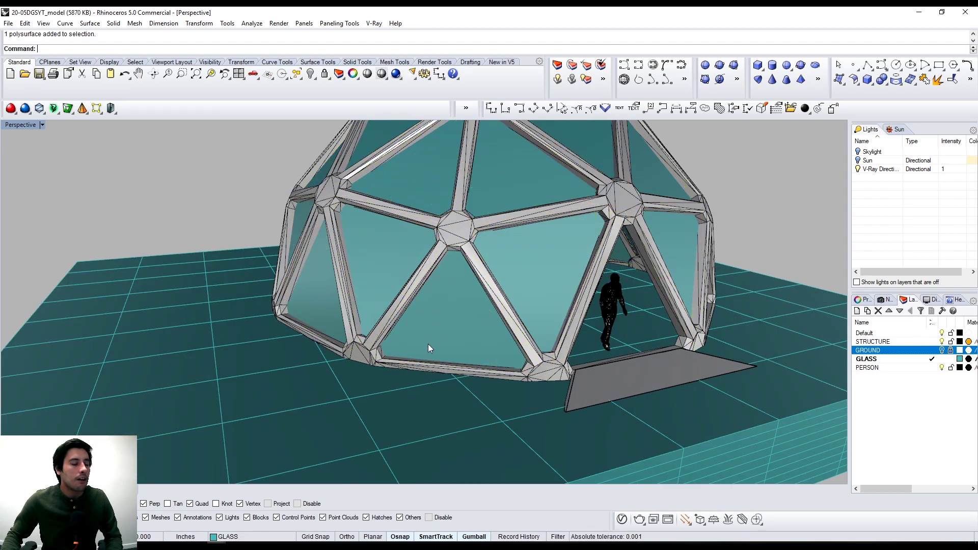
{"action": "key", "text": "Escape"}
{"action": "left_click", "coordinate": [393, 358]}
{"action": "key", "text": "Escape"}
Delete the mesh box under the dome and turn the GROUND layer back on.
{"action": "right_click_drag", "start_coordinate": [460, 366], "coordinate": [534, 350]}
{"action": "left_click", "coordinate": [506, 393]}
{"action": "right_click_drag", "start_coordinate": [506, 391], "coordinate": [472, 359]}
{"action": "key", "text": "Delete"}
{"action": "right_click_drag", "start_coordinate": [570, 300], "coordinate": [525, 303]}
{"action": "scroll", "coordinate": [607, 332], "scroll_direction": "down", "scroll_amount": 5}
{"action": "scroll", "coordinate": [535, 224], "scroll_direction": "up", "scroll_amount": 2}
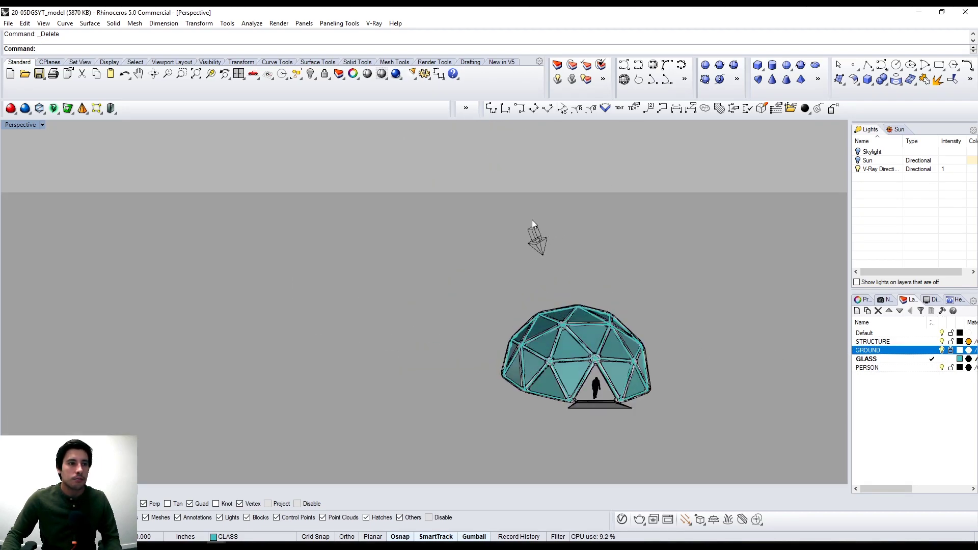
Review the completed dome with its entrance, ground and person from several sides.
{"action": "right_click_drag", "start_coordinate": [553, 255], "coordinate": [495, 240], "text": "shift"}
{"action": "right_click_drag", "start_coordinate": [527, 334], "coordinate": [536, 307]}
{"action": "scroll", "coordinate": [549, 309], "scroll_direction": "up", "scroll_amount": 6}
{"action": "scroll", "coordinate": [549, 309], "scroll_direction": "up", "scroll_amount": 2}
{"action": "right_click_drag", "start_coordinate": [534, 317], "coordinate": [516, 337]}
{"action": "scroll", "coordinate": [526, 333], "scroll_direction": "down", "scroll_amount": 2}
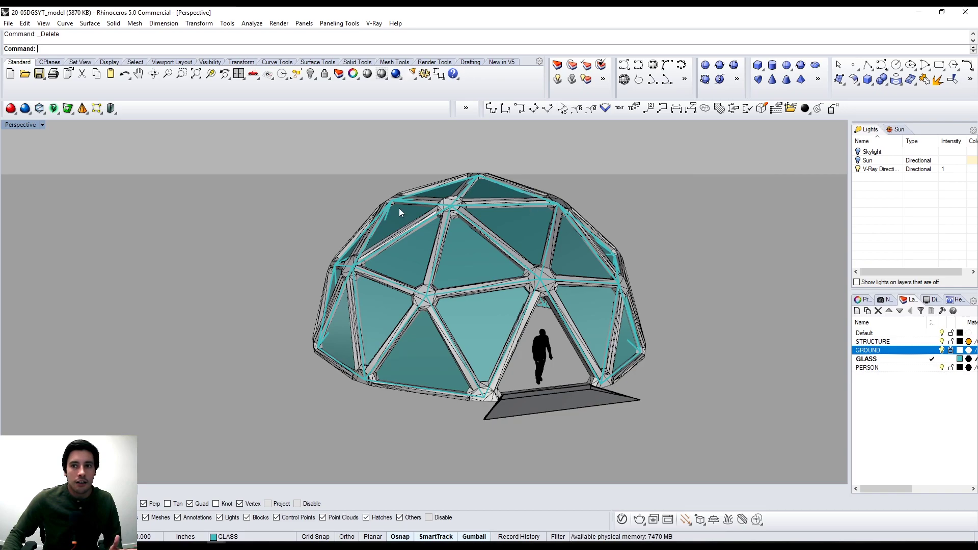
{"action": "right_click_drag", "start_coordinate": [482, 332], "coordinate": [542, 308]}
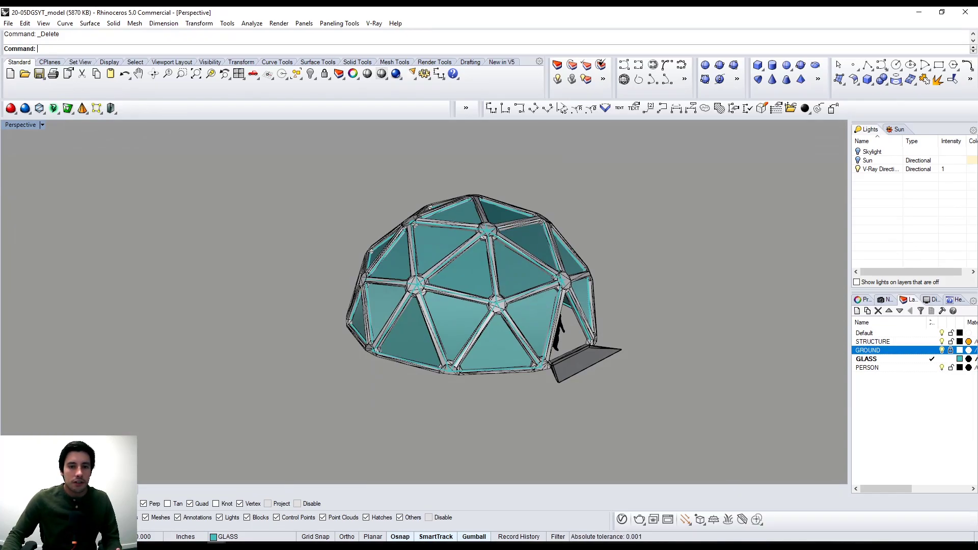